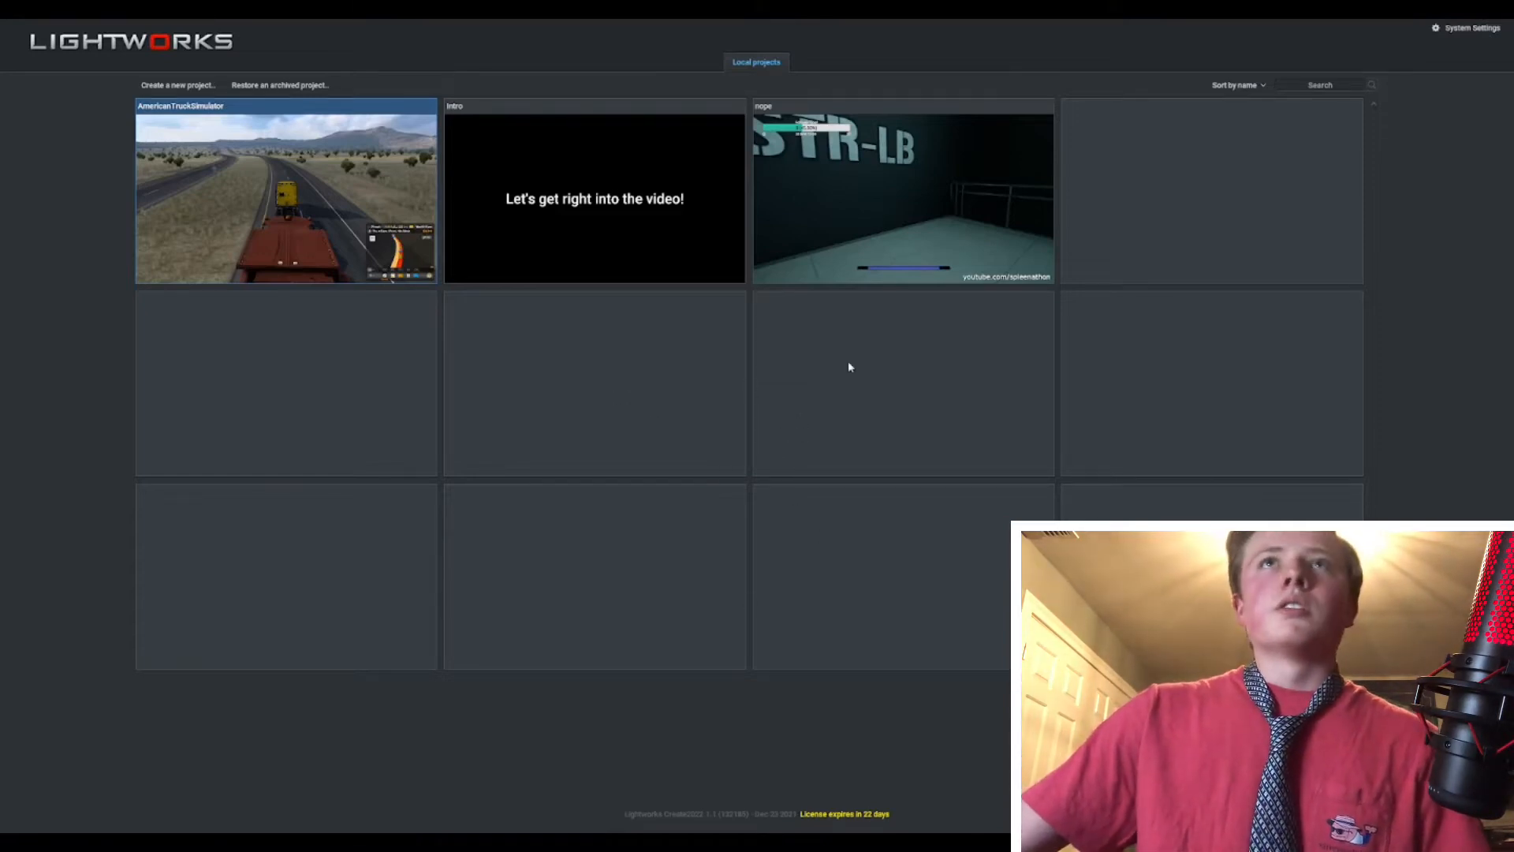
# Create a new project named publicspeaking1
pyautogui.click(178, 85)
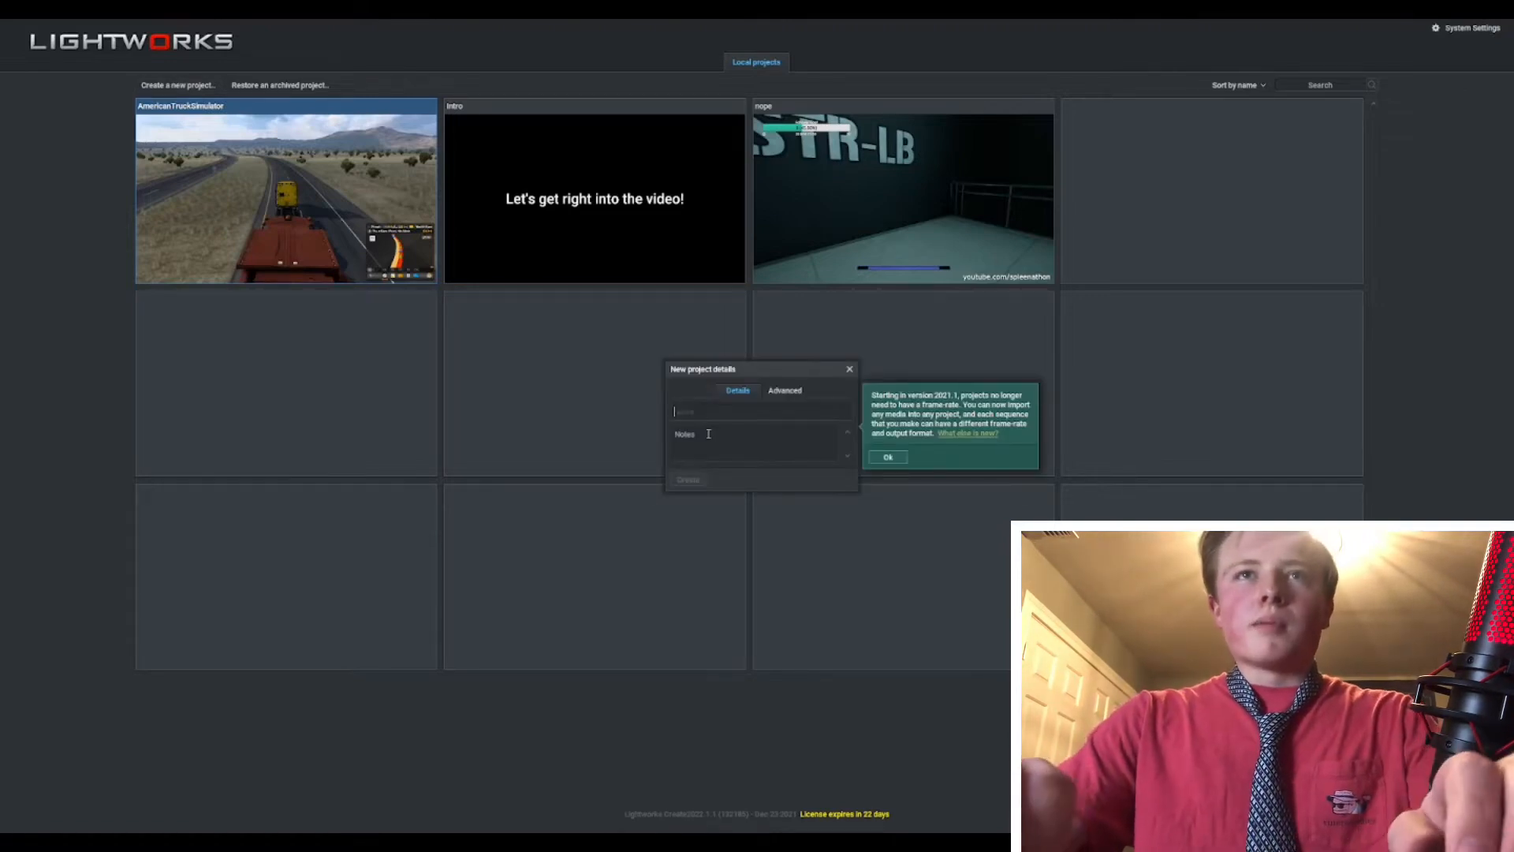
pyautogui.write('public')
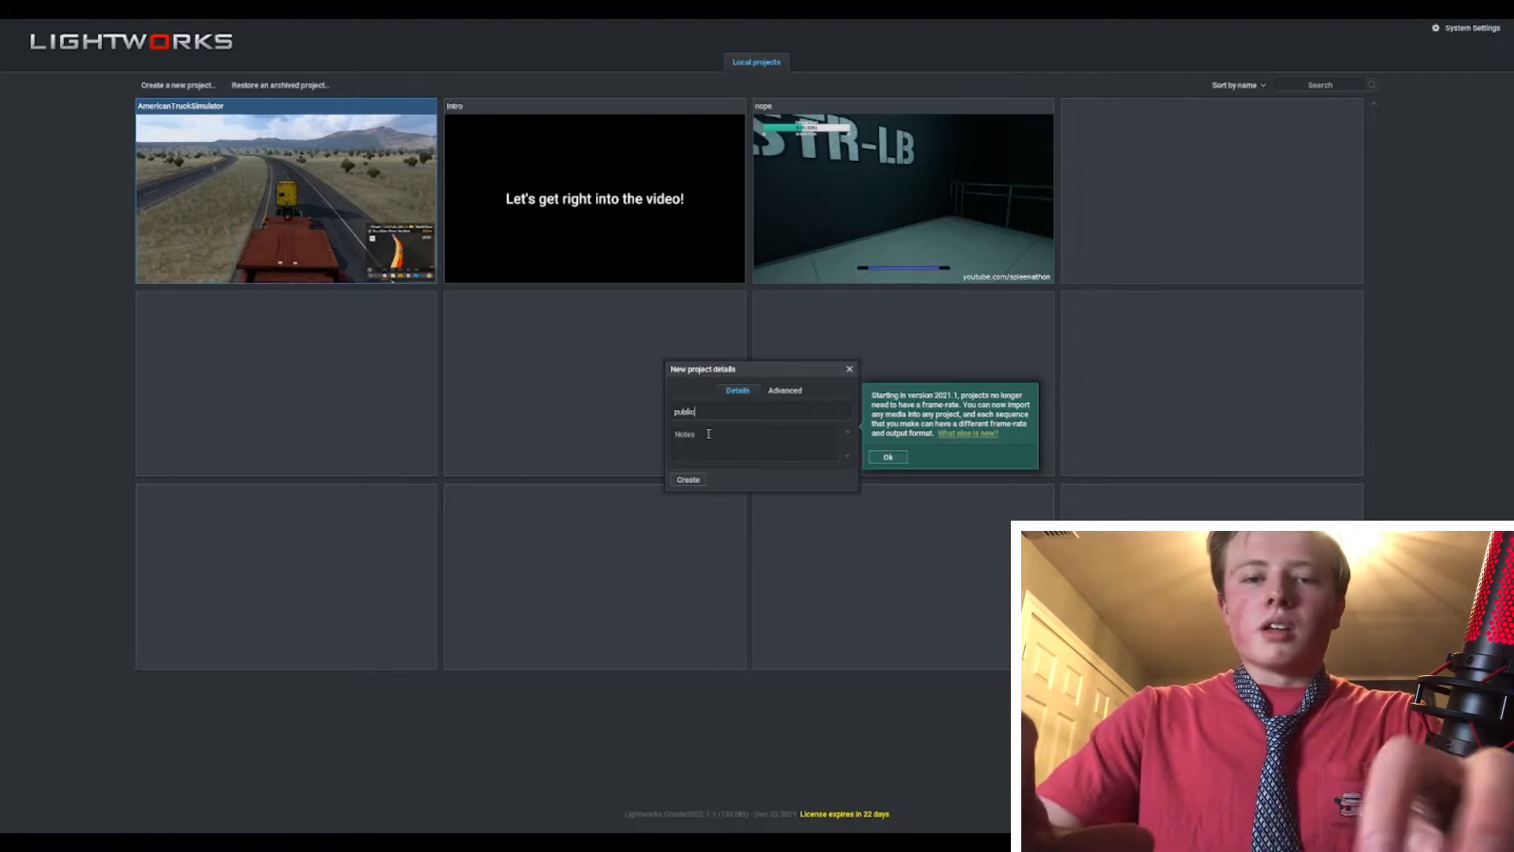
pyautogui.write('speaking1')
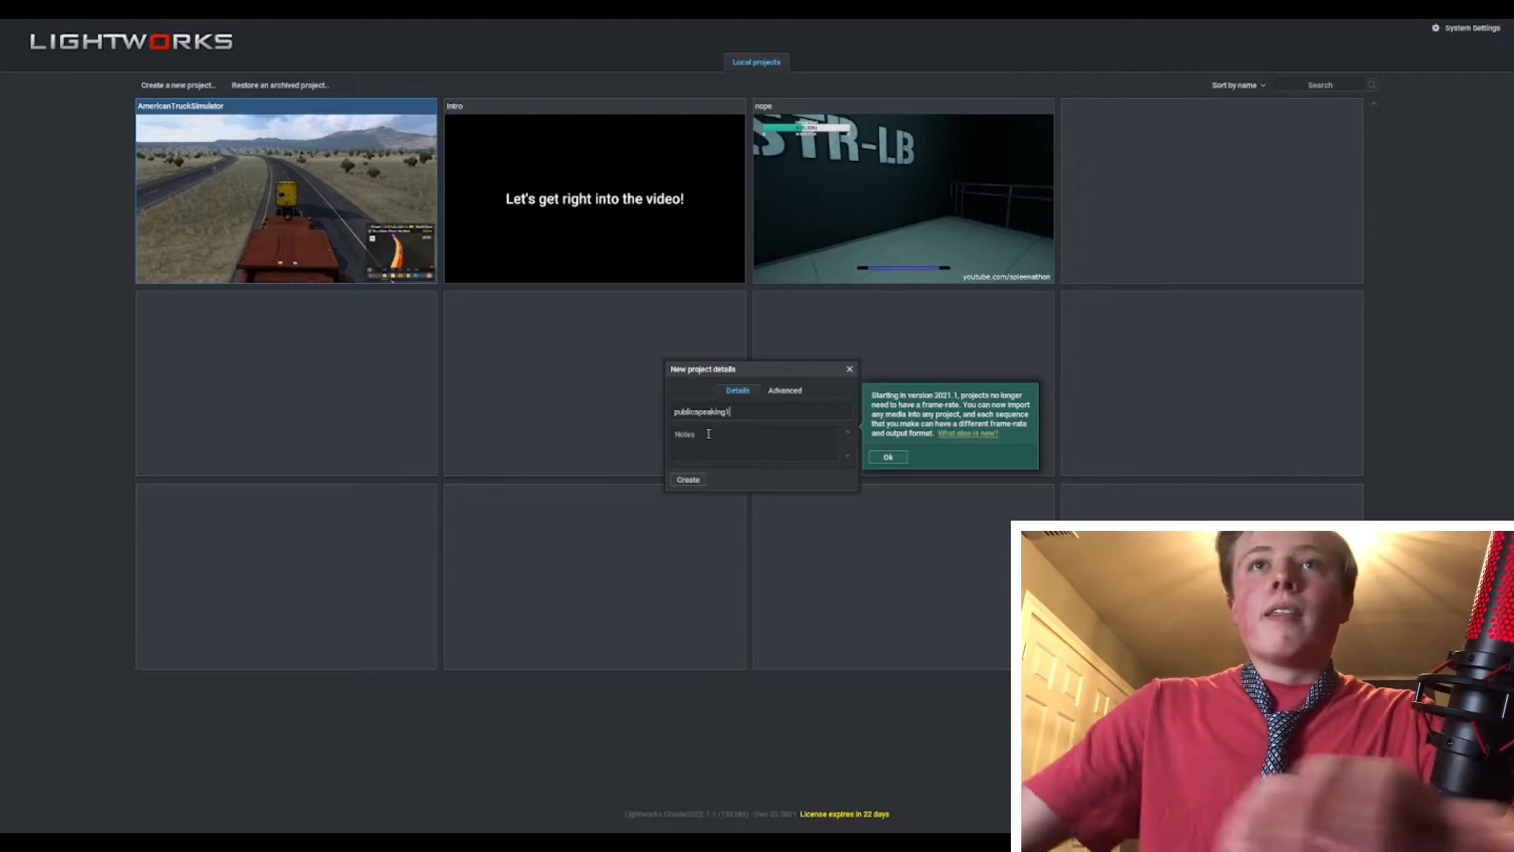
pyautogui.click(688, 480)
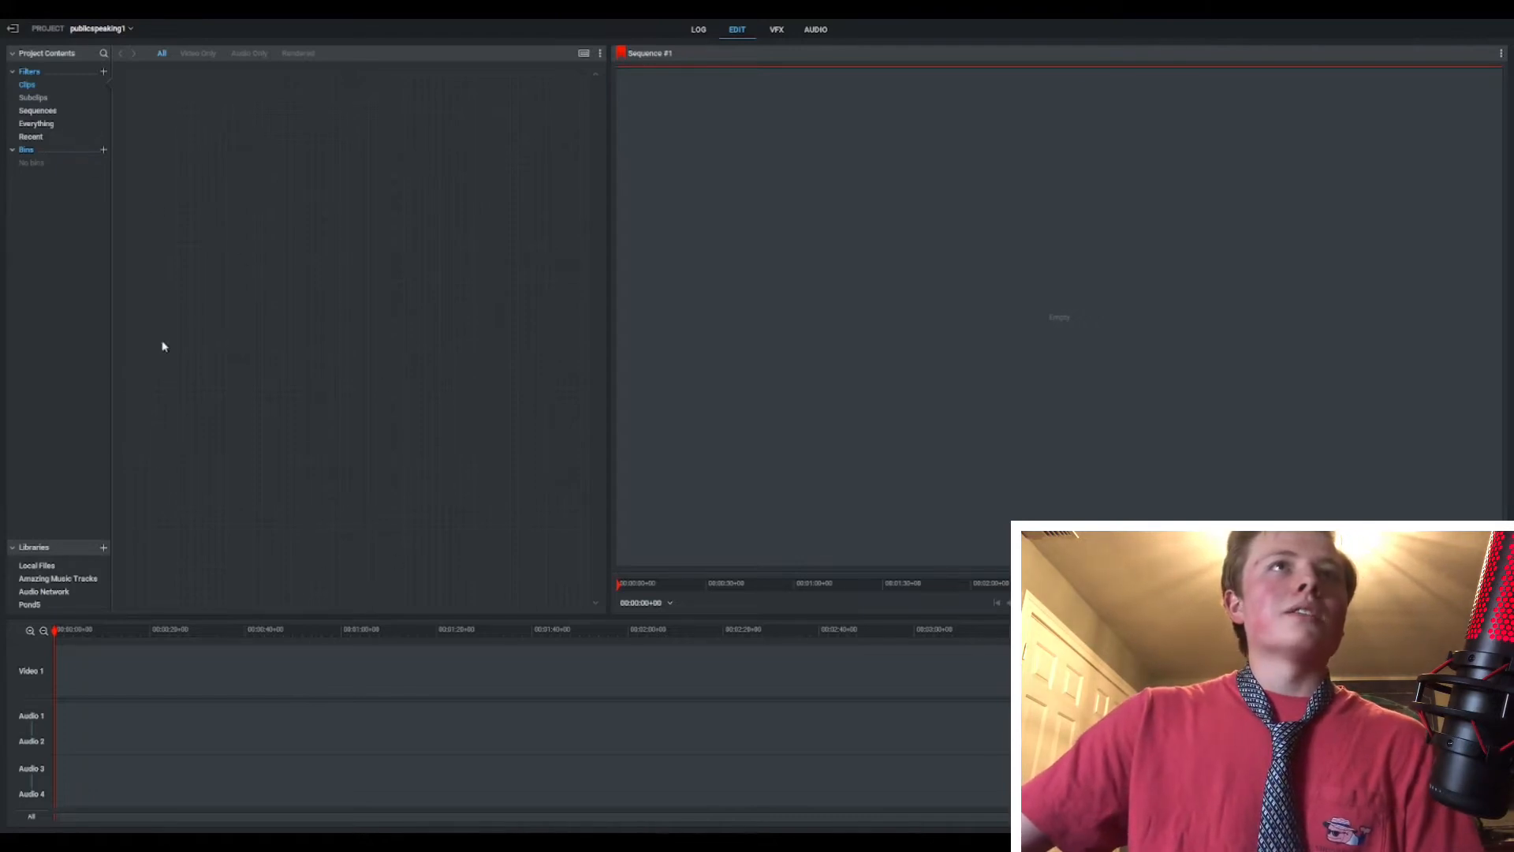
# Import IMG_7954.MOV from the local Videos folder and place it at the start of the timeline
pyautogui.click(42, 567)
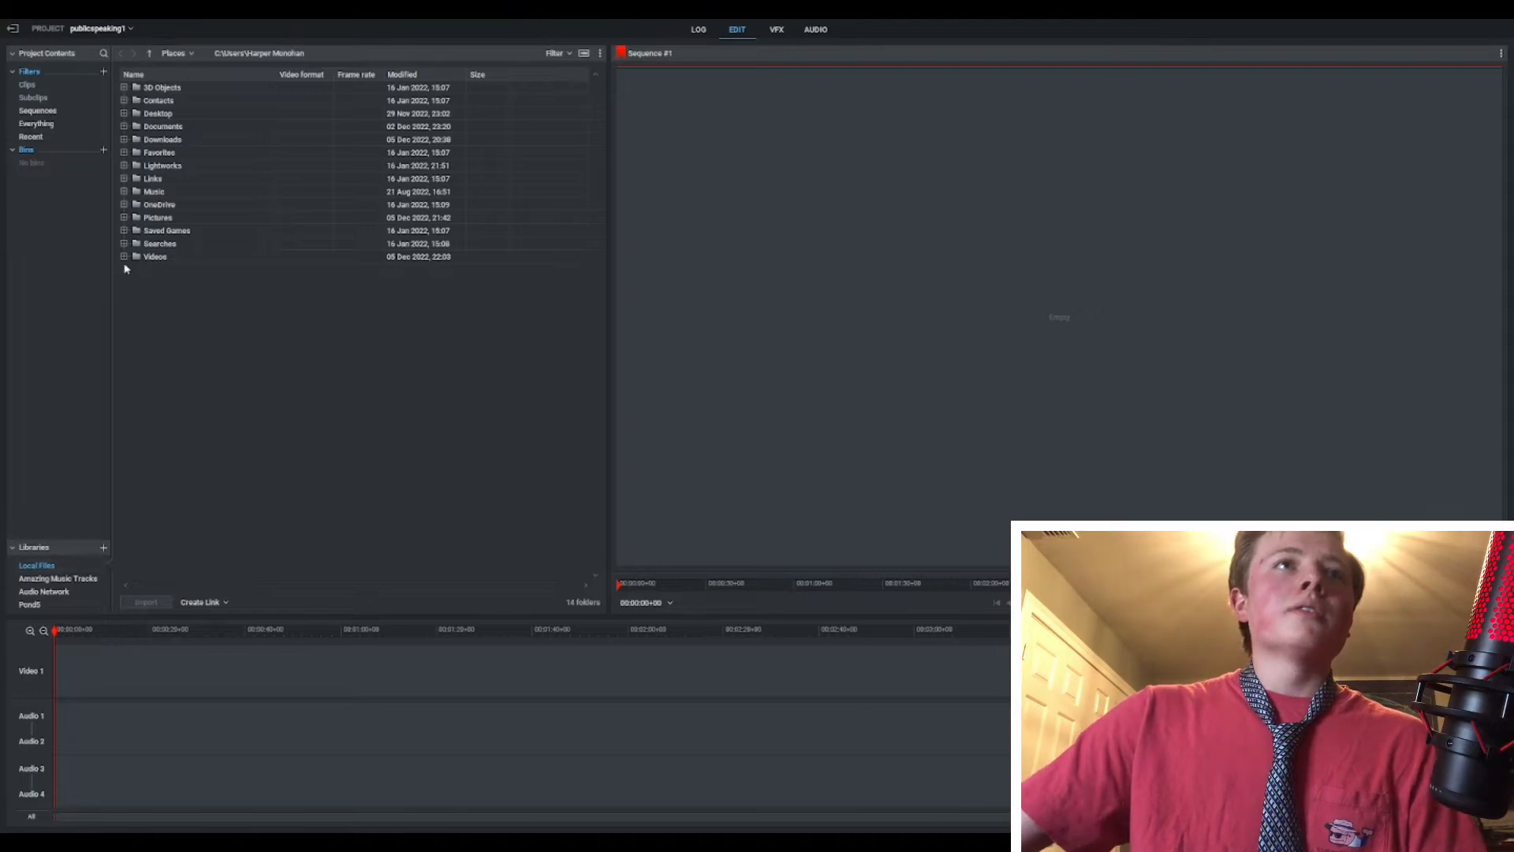
pyautogui.click(124, 257)
pyautogui.scroll(-10, 415, 314)
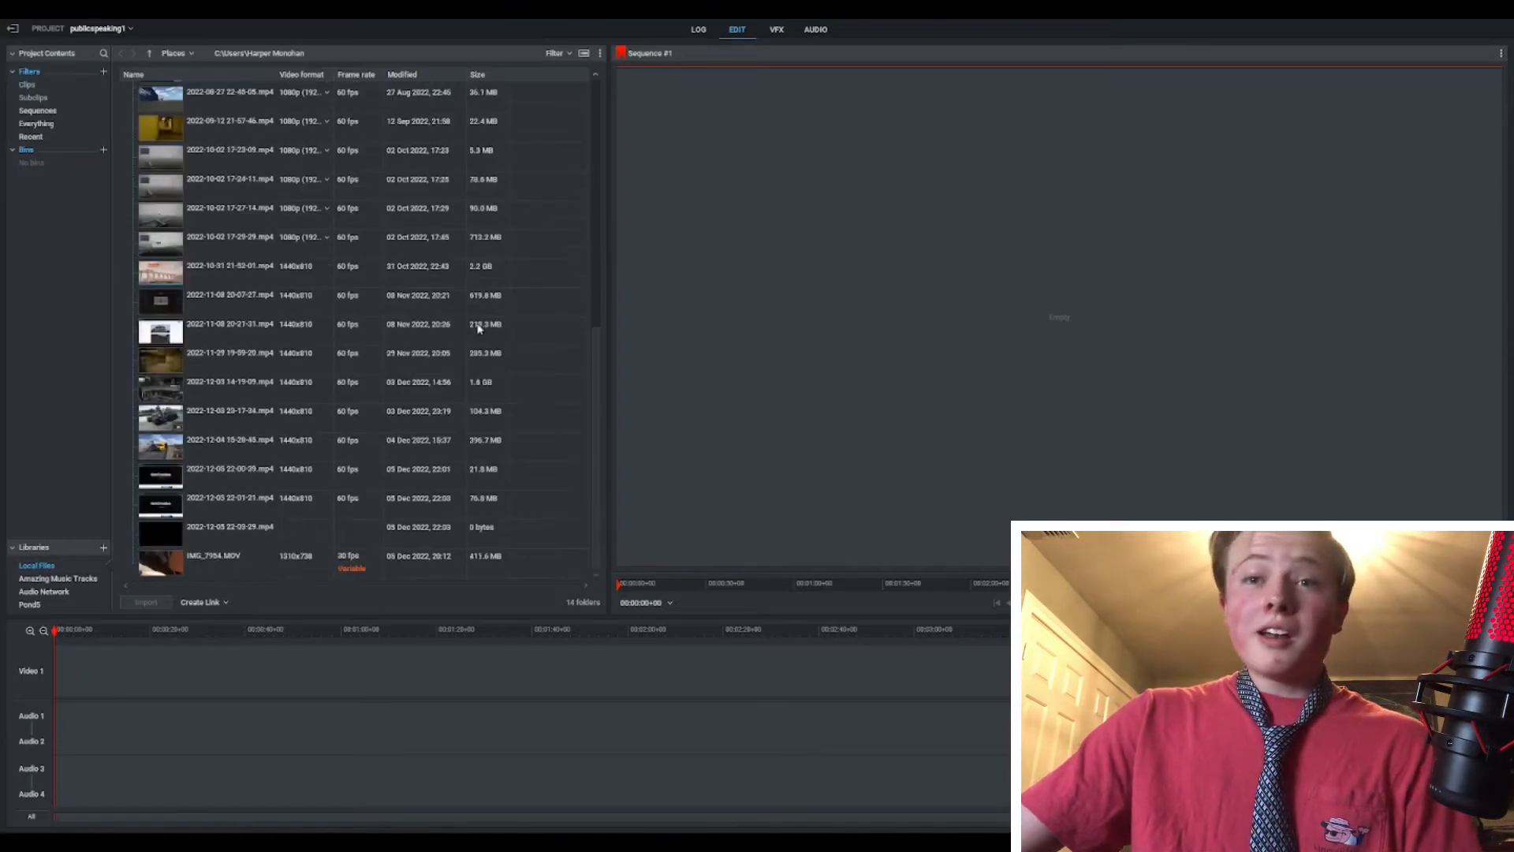
pyautogui.moveTo(170, 560); pyautogui.dragTo(66, 660)
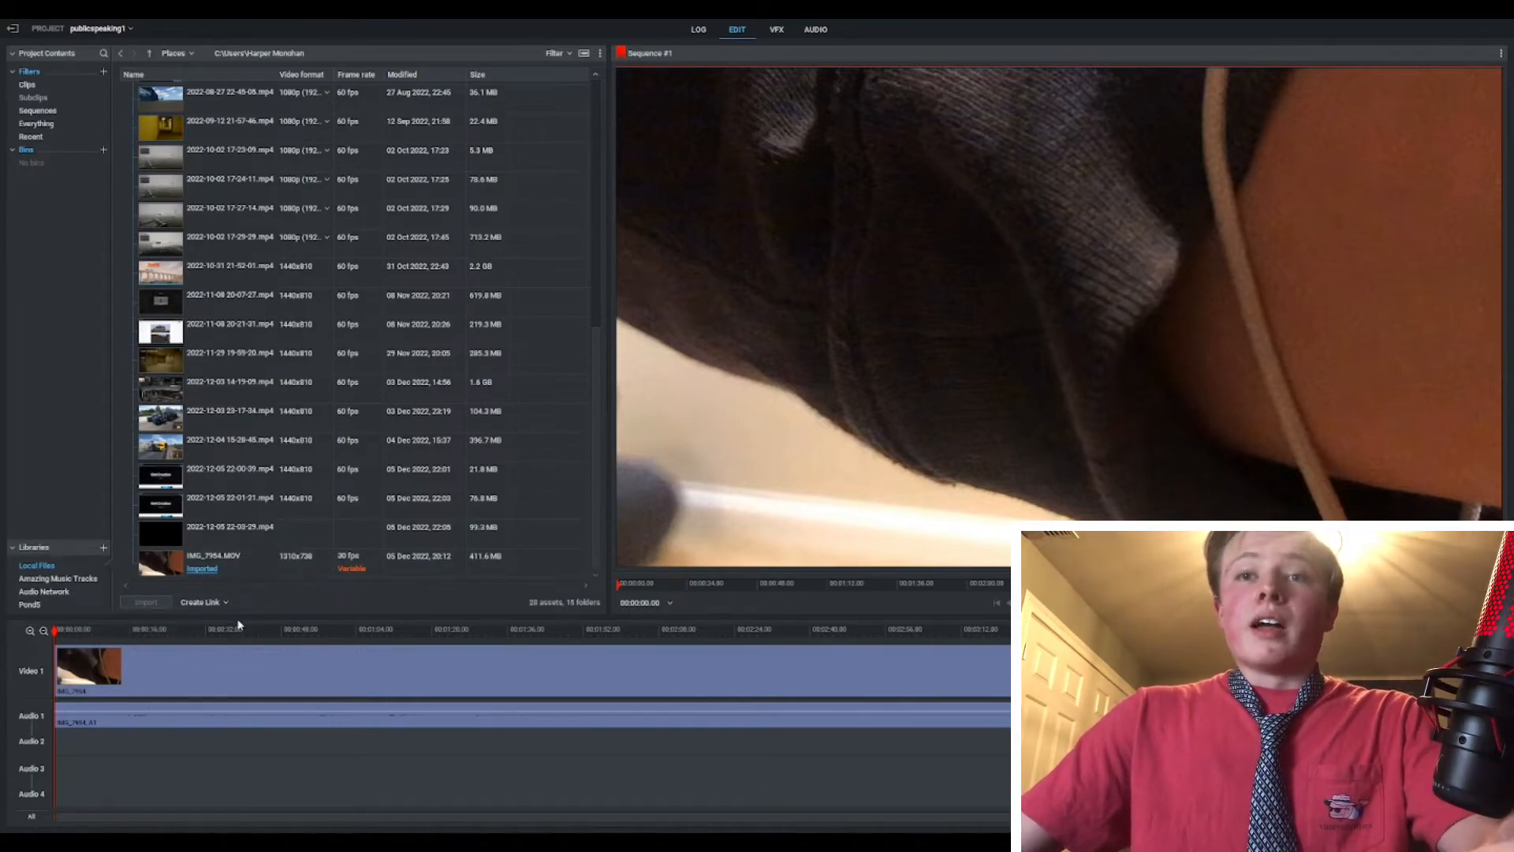
# Split the IMG_7954 clip at about 14 seconds and again at about 28 seconds
pyautogui.click(124, 631)
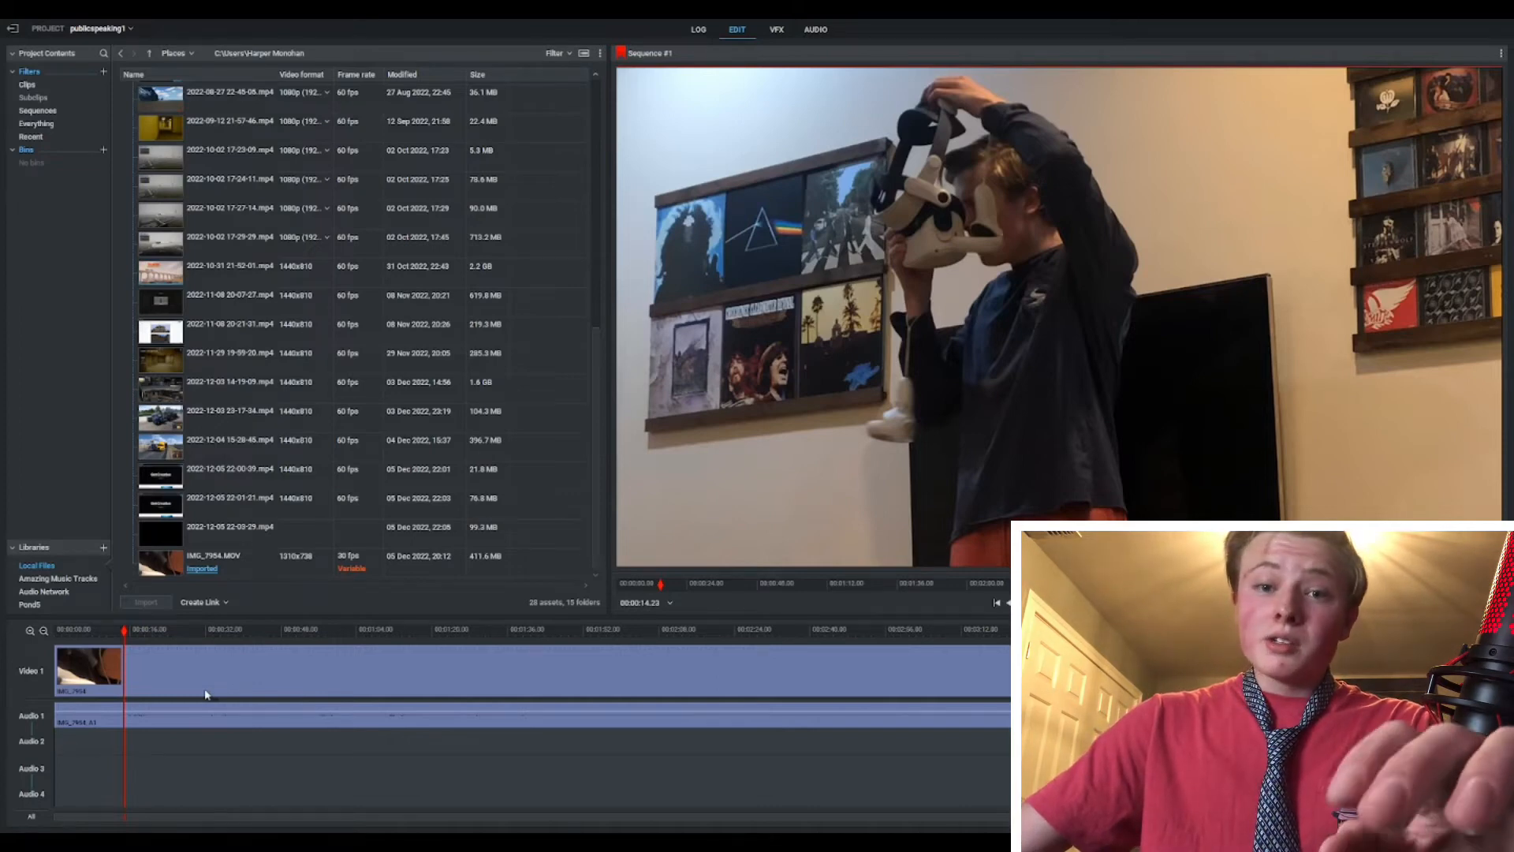
pyautogui.press('c')
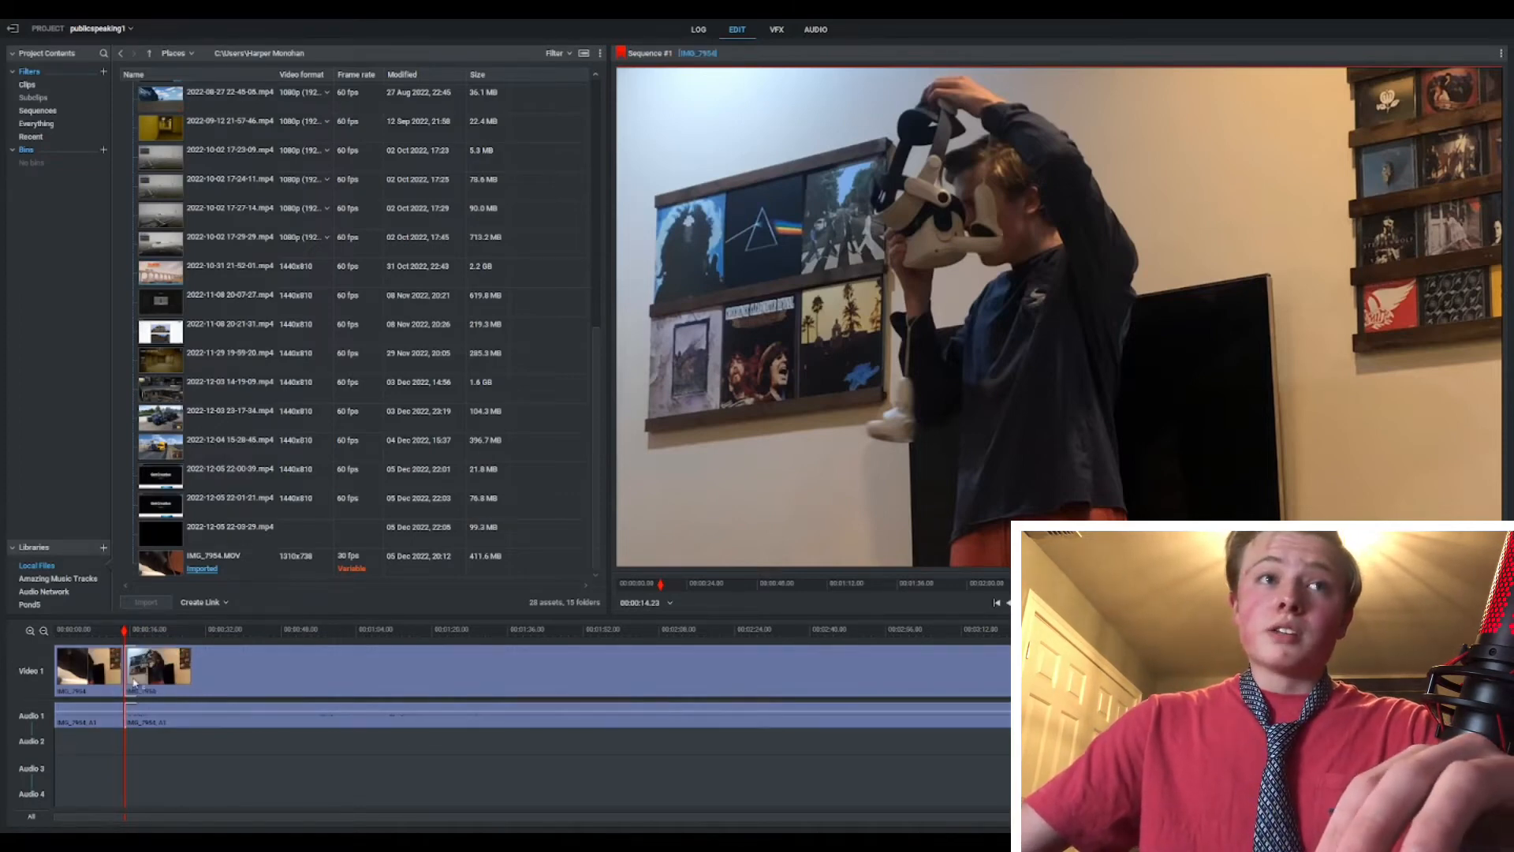
pyautogui.click(151, 631)
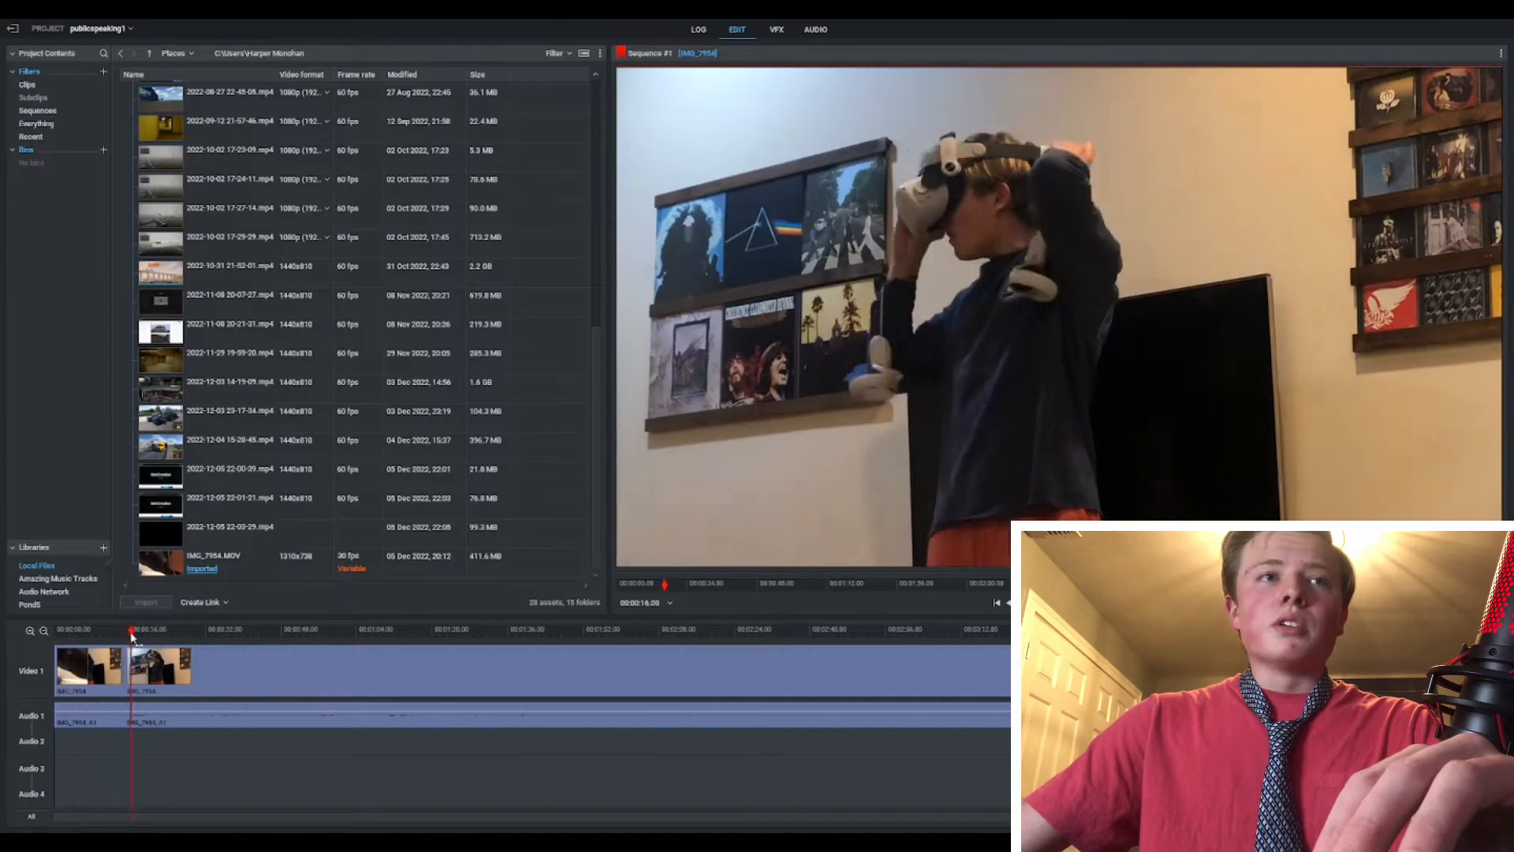
pyautogui.moveTo(151, 635); pyautogui.dragTo(191, 636)
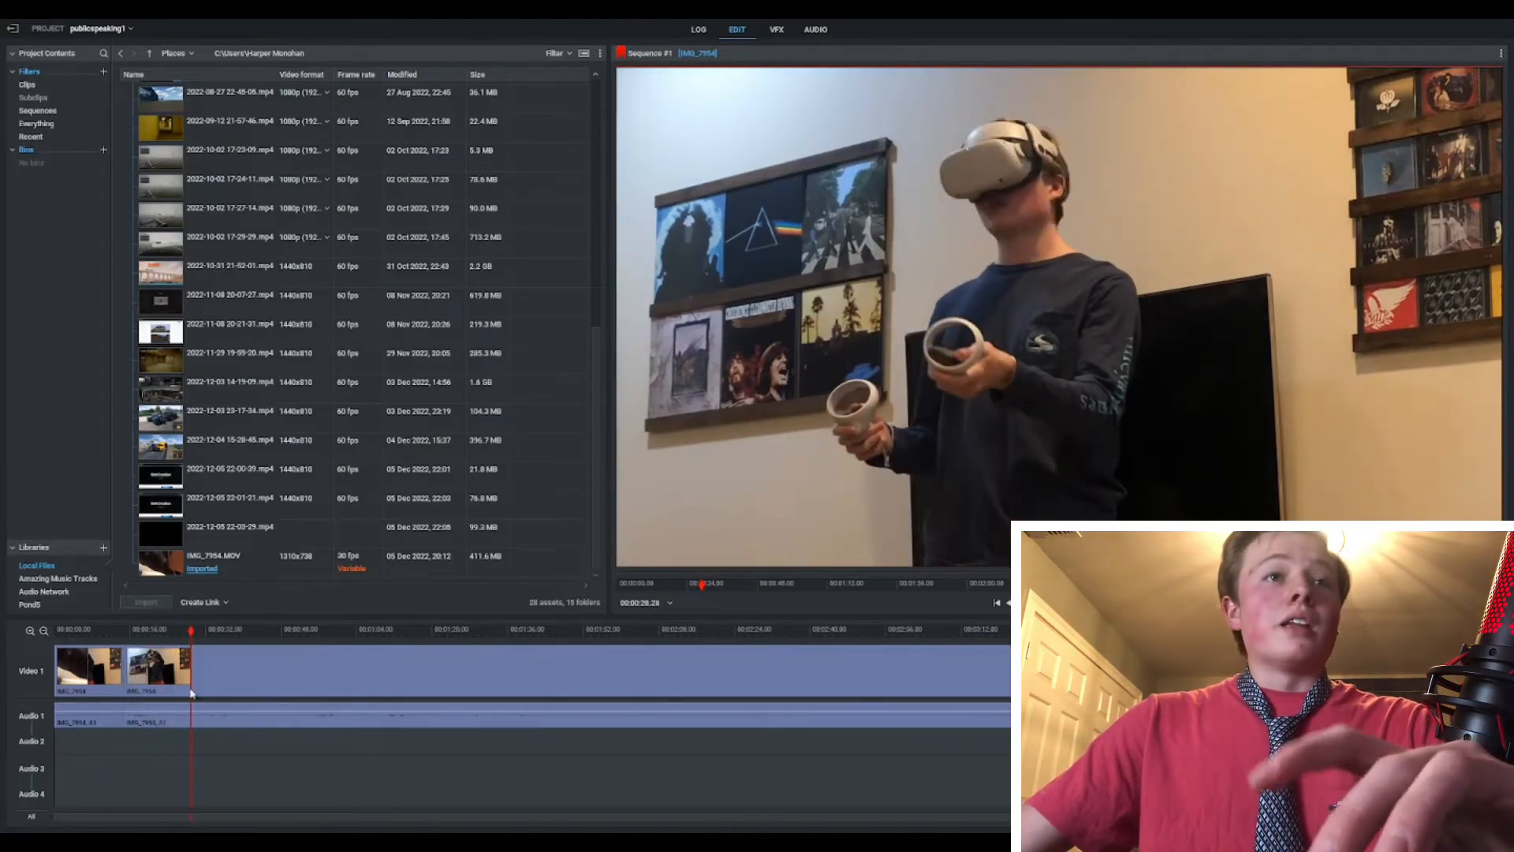
pyautogui.press('c')
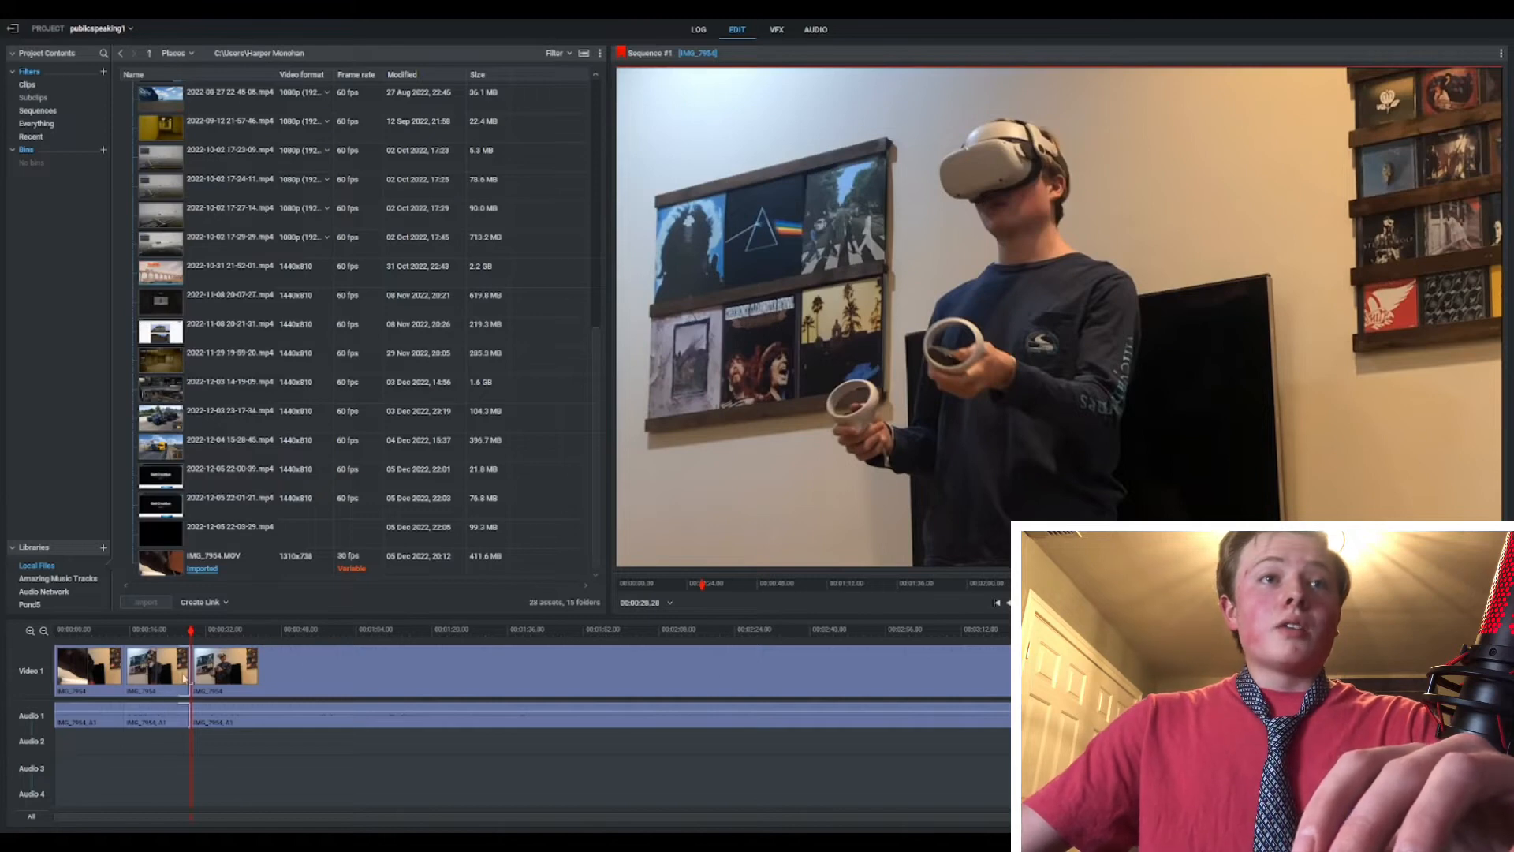
# Delete the middle segment between the two cuts and move the remaining footage back to close the gap
pyautogui.moveTo(130, 767); pyautogui.dragTo(184, 667)
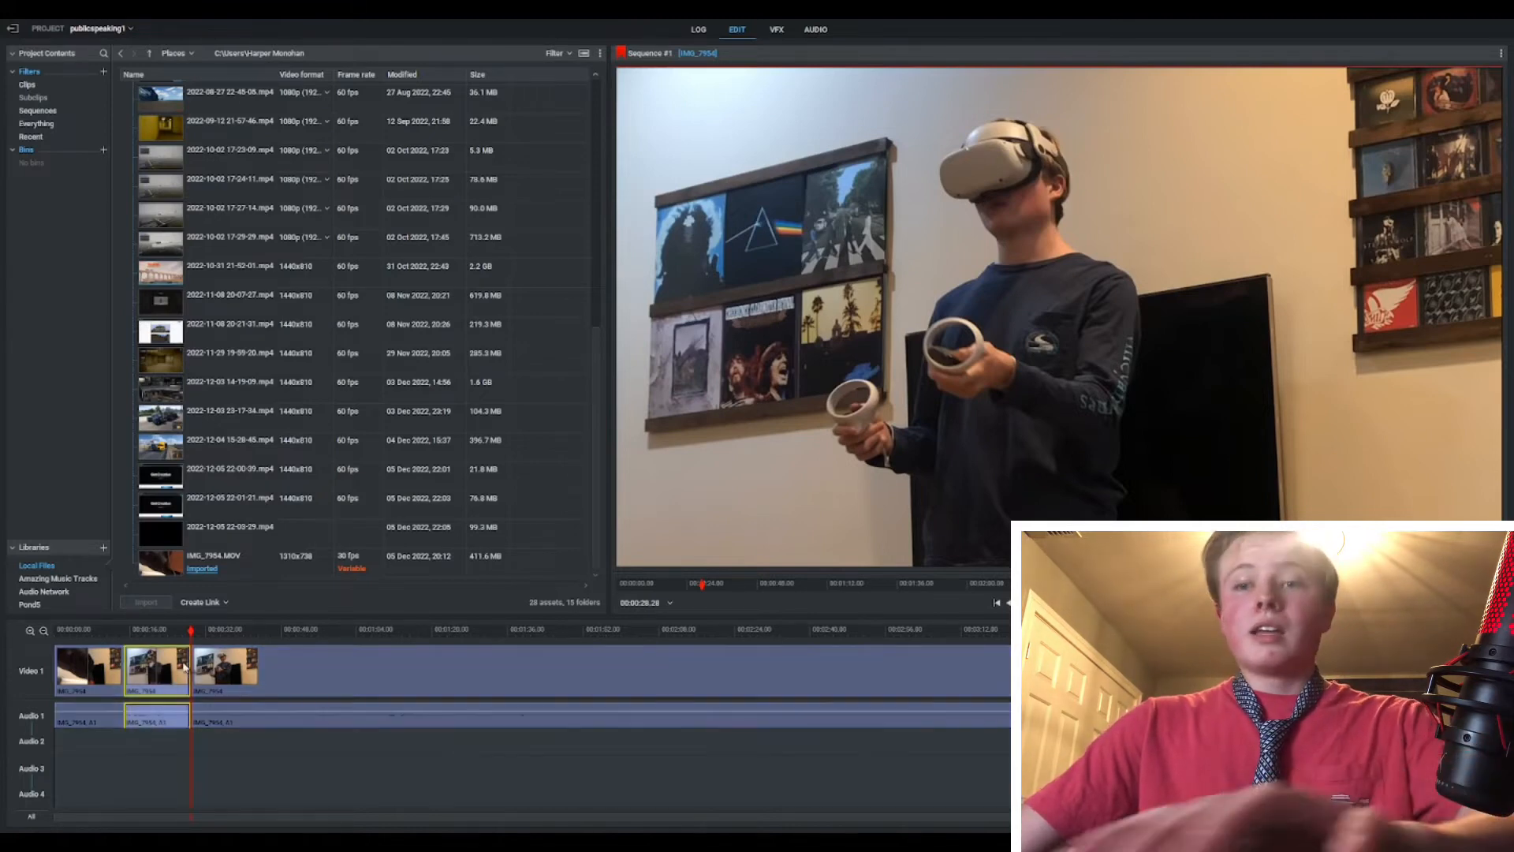
pyautogui.press('Delete')
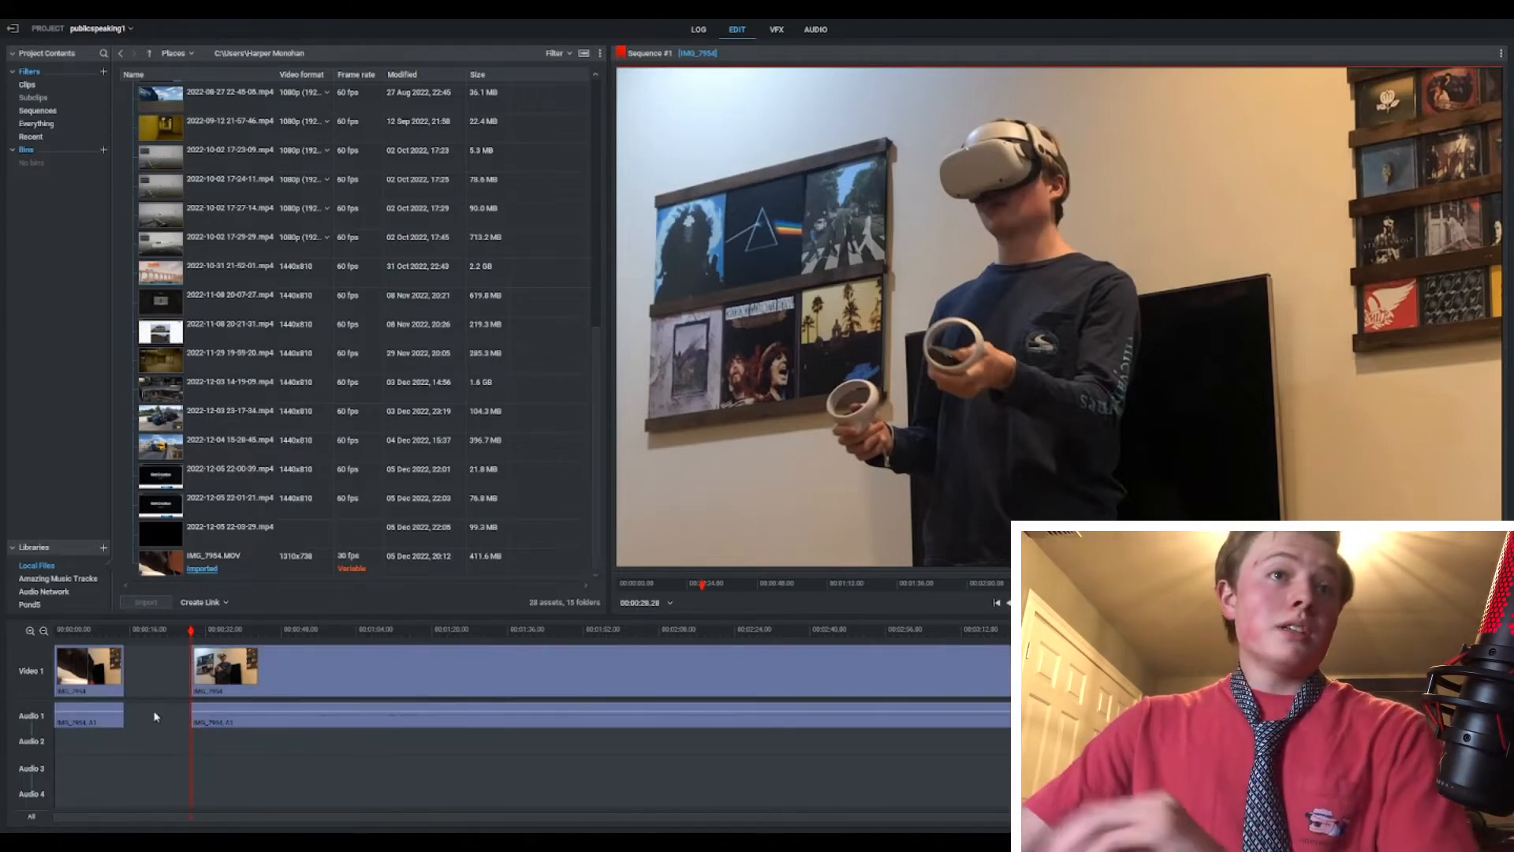
pyautogui.moveTo(295, 669); pyautogui.dragTo(229, 668)
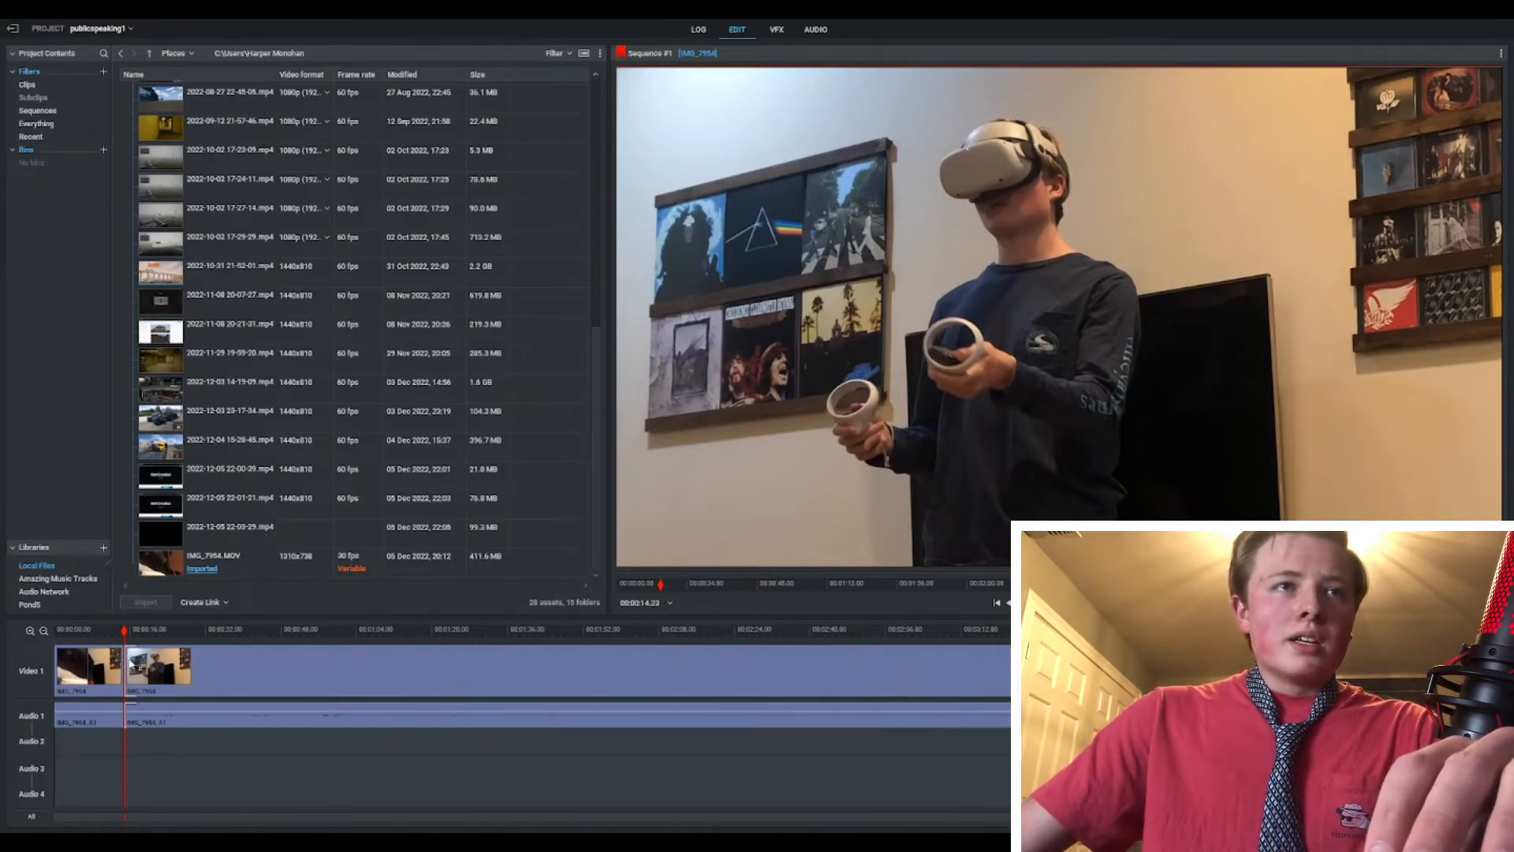
# Trim the start of the second clip slightly at the cut with the first clip
pyautogui.click(131, 660)
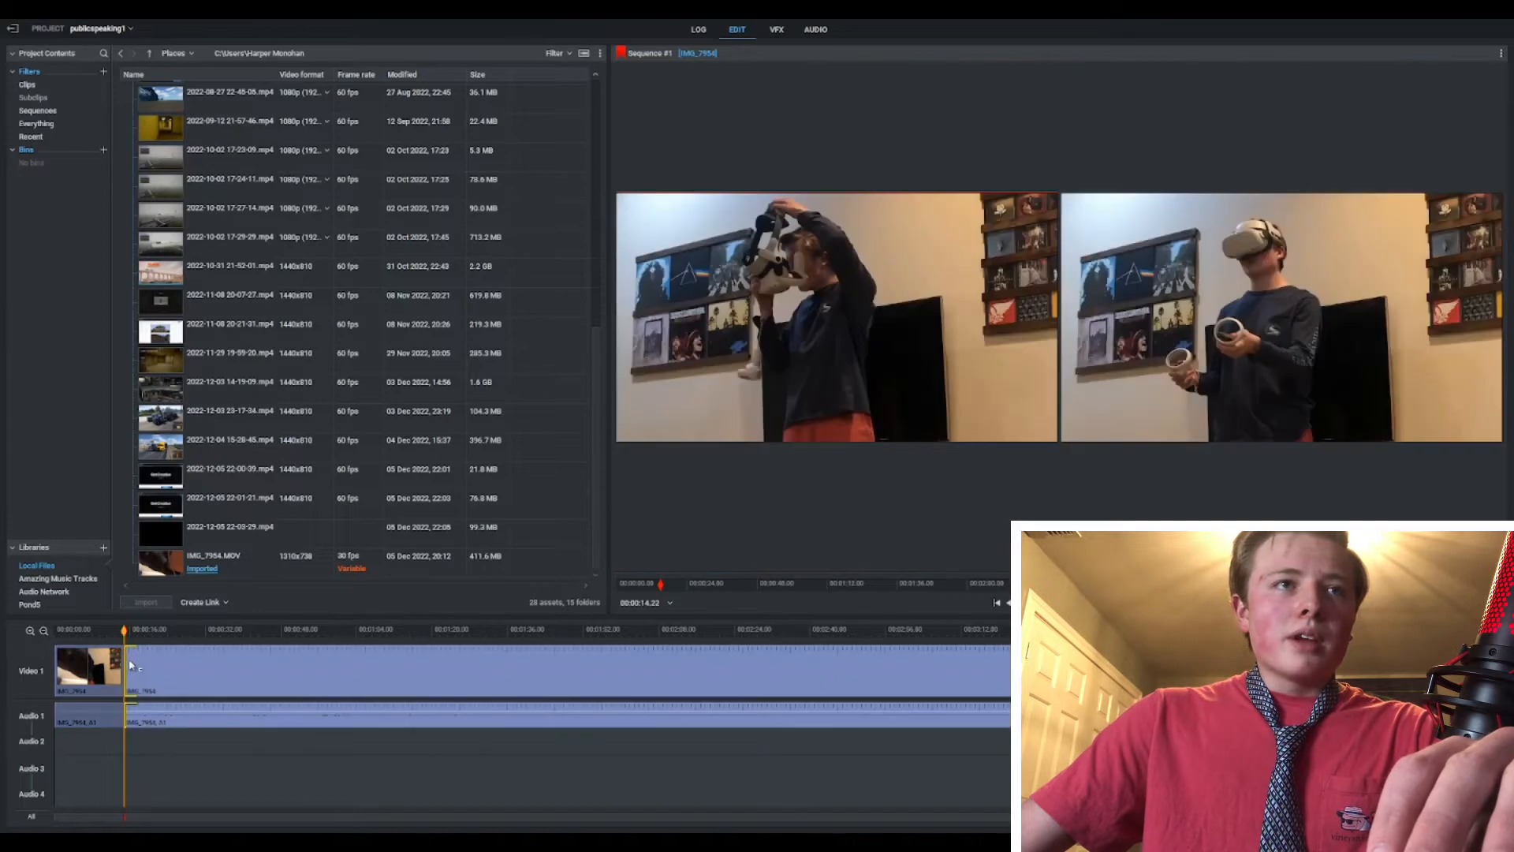
pyautogui.moveTo(132, 667)
pyautogui.mouseDown()
pyautogui.moveTo(189, 663)
pyautogui.moveTo(133, 669)
pyautogui.mouseUp()
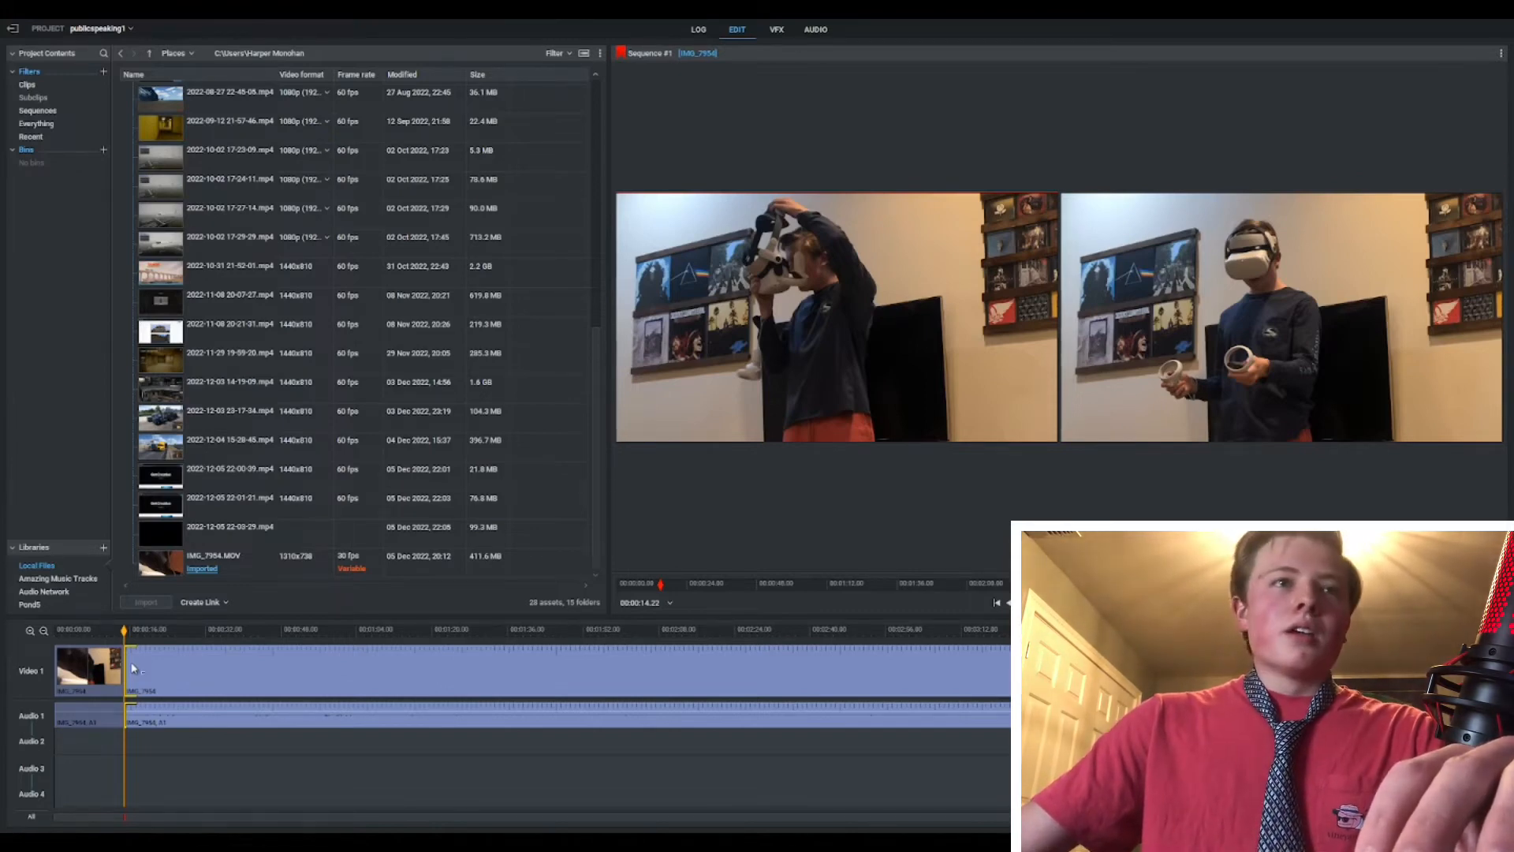
pyautogui.moveTo(135, 669)
pyautogui.mouseDown()
pyautogui.moveTo(169, 666)
pyautogui.moveTo(108, 670)
pyautogui.moveTo(123, 667)
pyautogui.mouseUp()
pyautogui.click(223, 658)
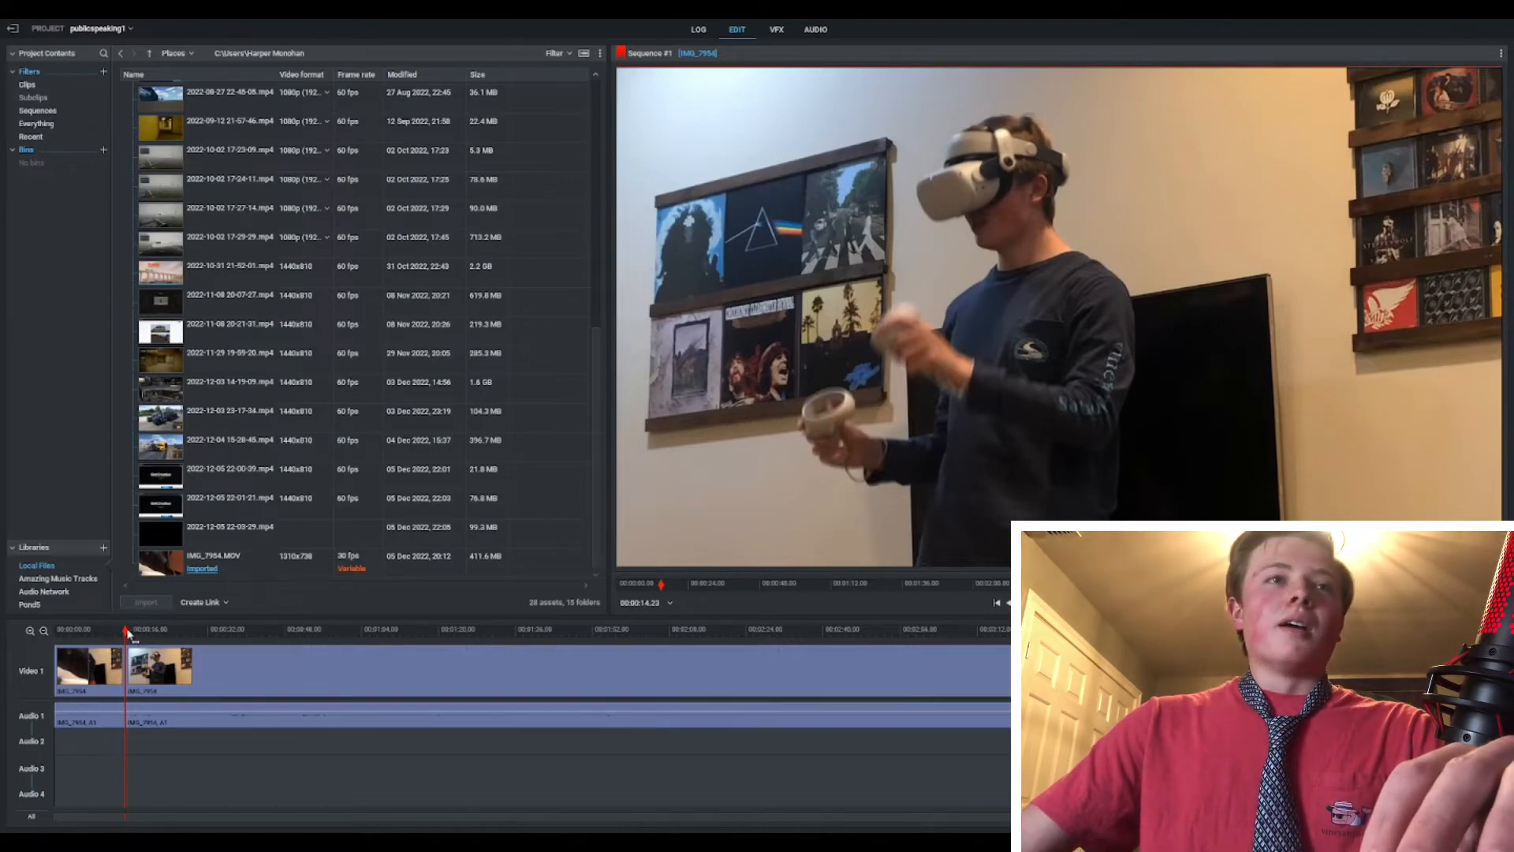
# Apply the Loudness Curve audio effect to the second clip and set Band 1 to 5407 Hz, Q-Factor 5.98 and gain 12.43 dB
pyautogui.moveTo(125, 631); pyautogui.dragTo(136, 631)
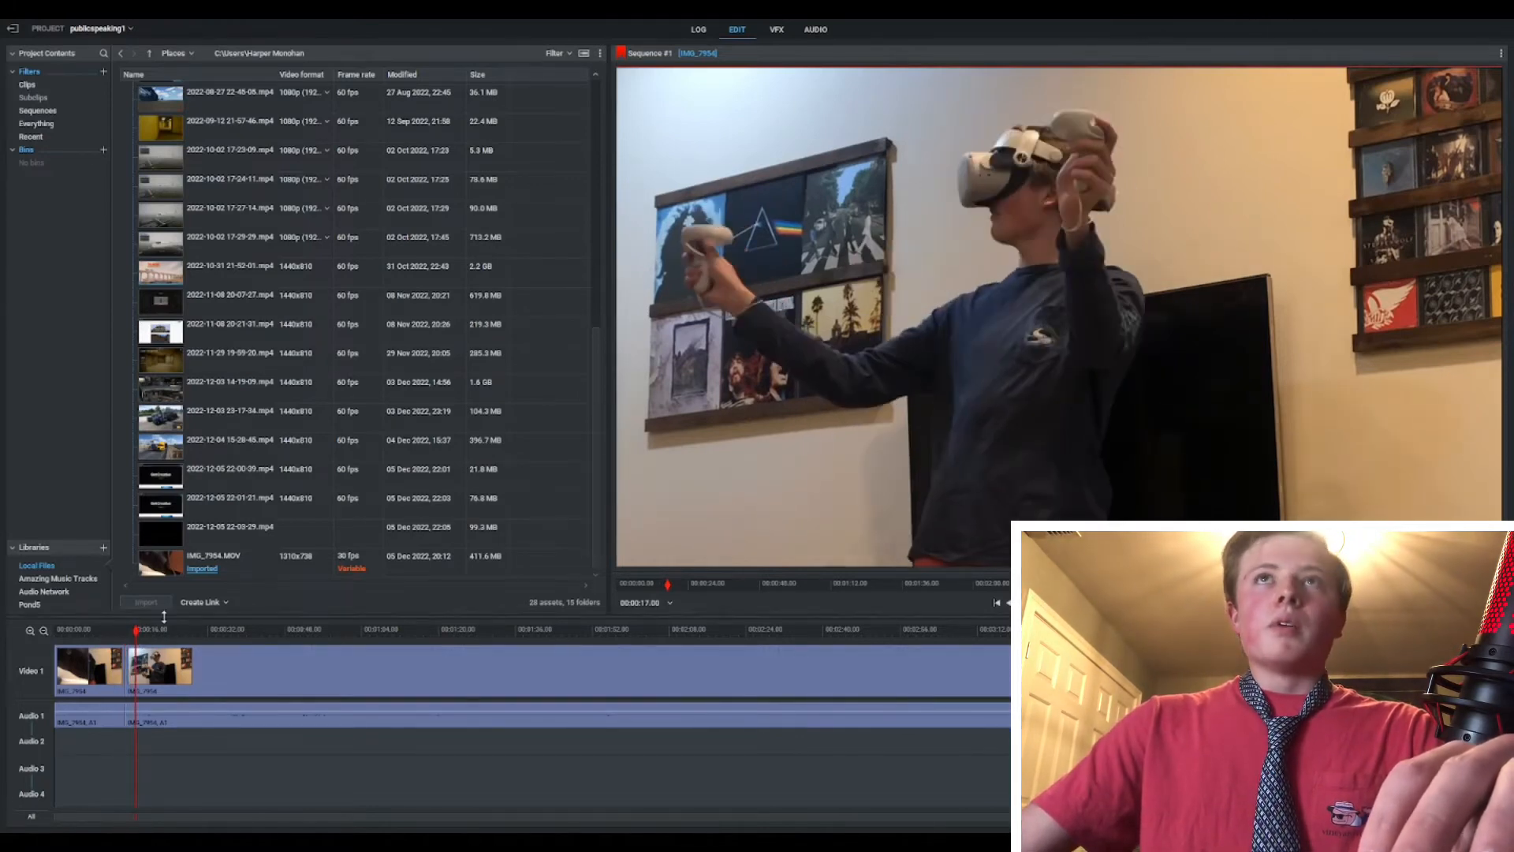
pyautogui.click(816, 32)
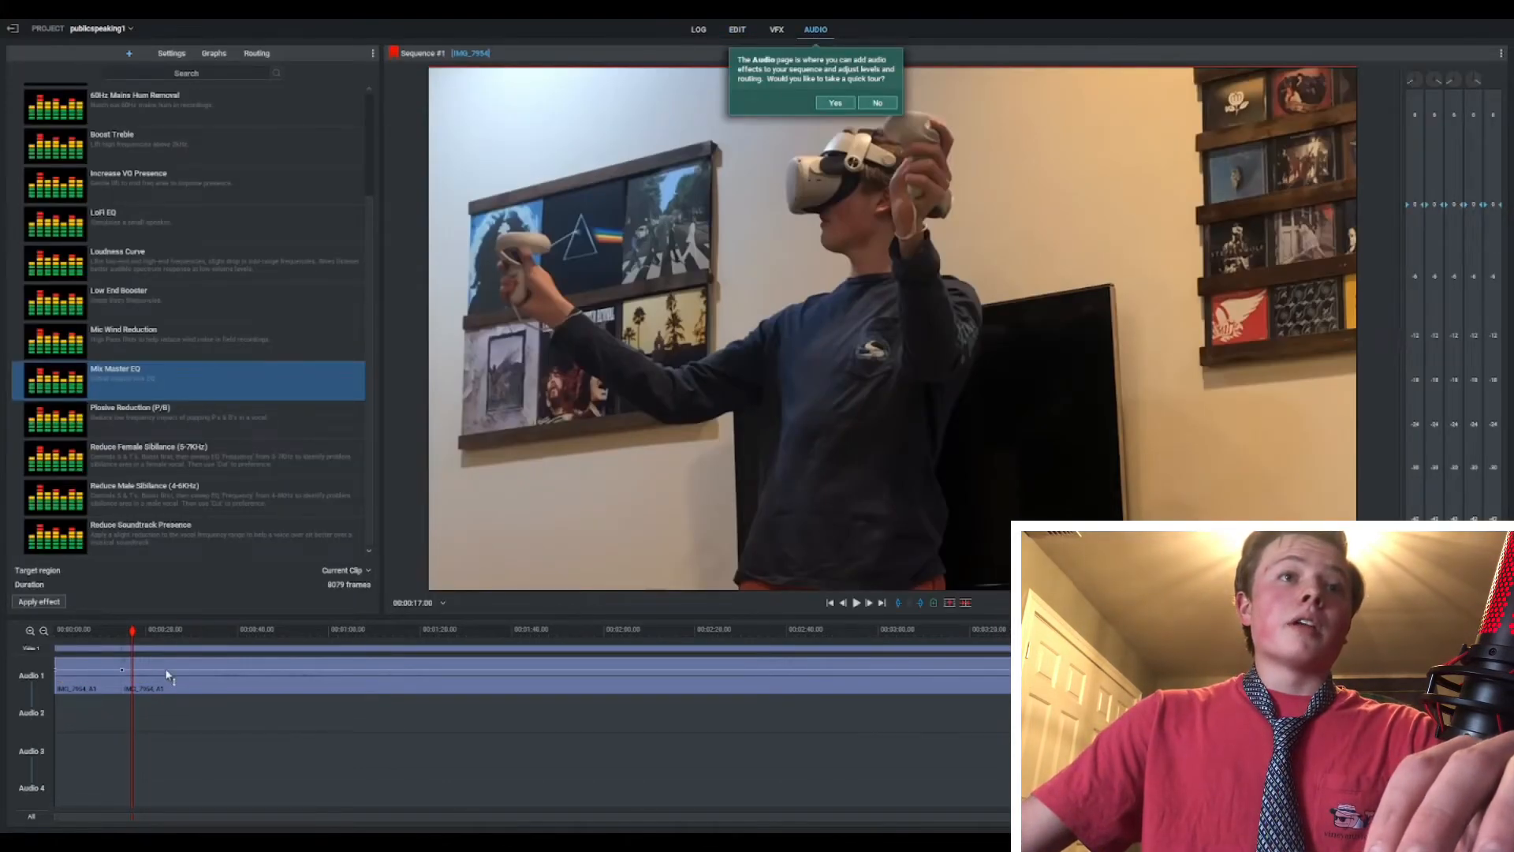
pyautogui.moveTo(167, 675); pyautogui.dragTo(172, 638)
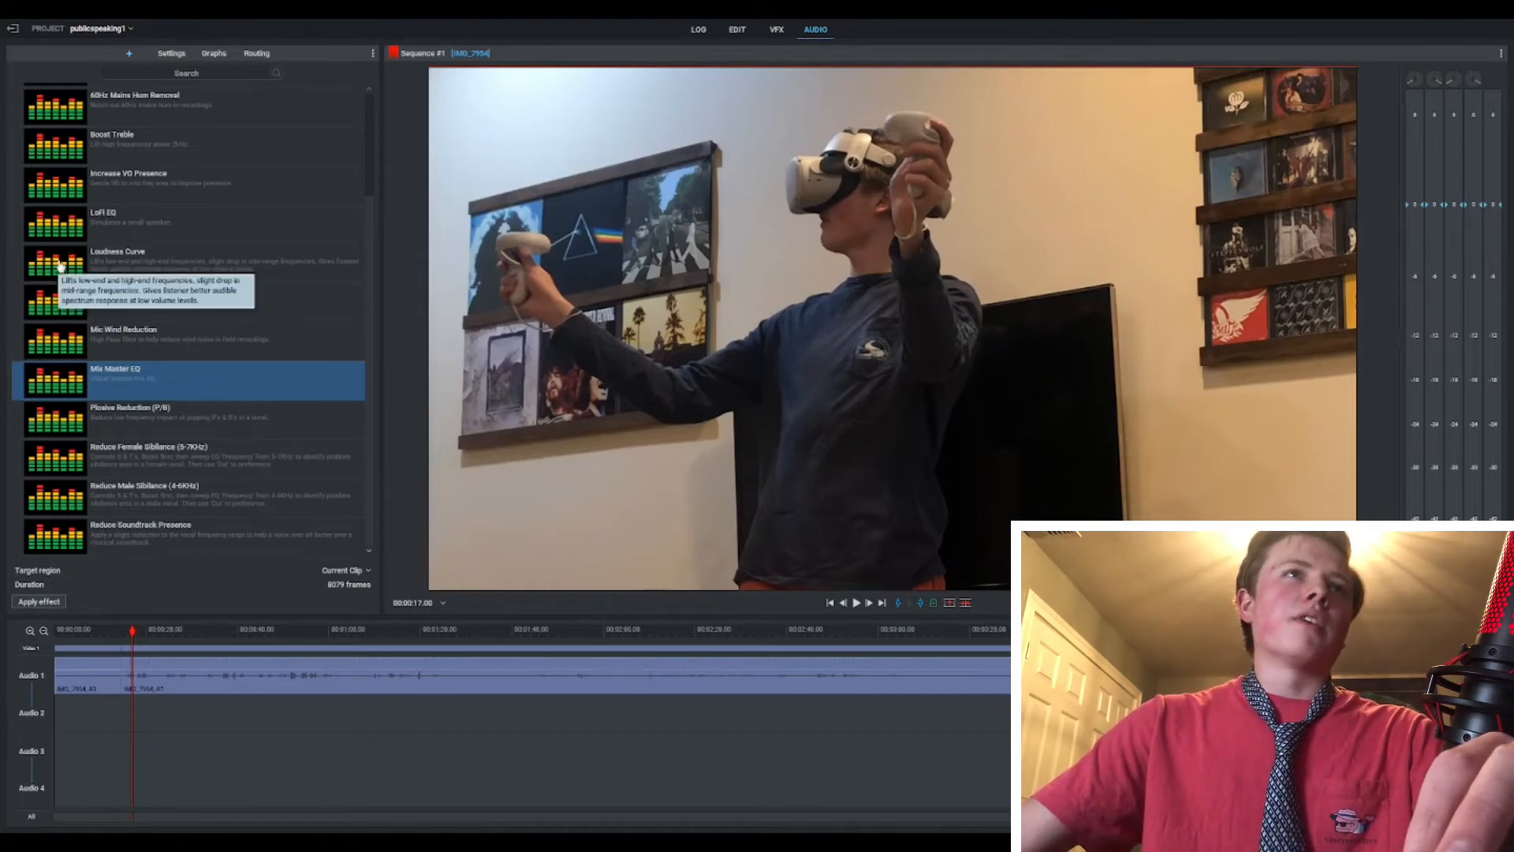
pyautogui.moveTo(61, 267); pyautogui.dragTo(162, 662)
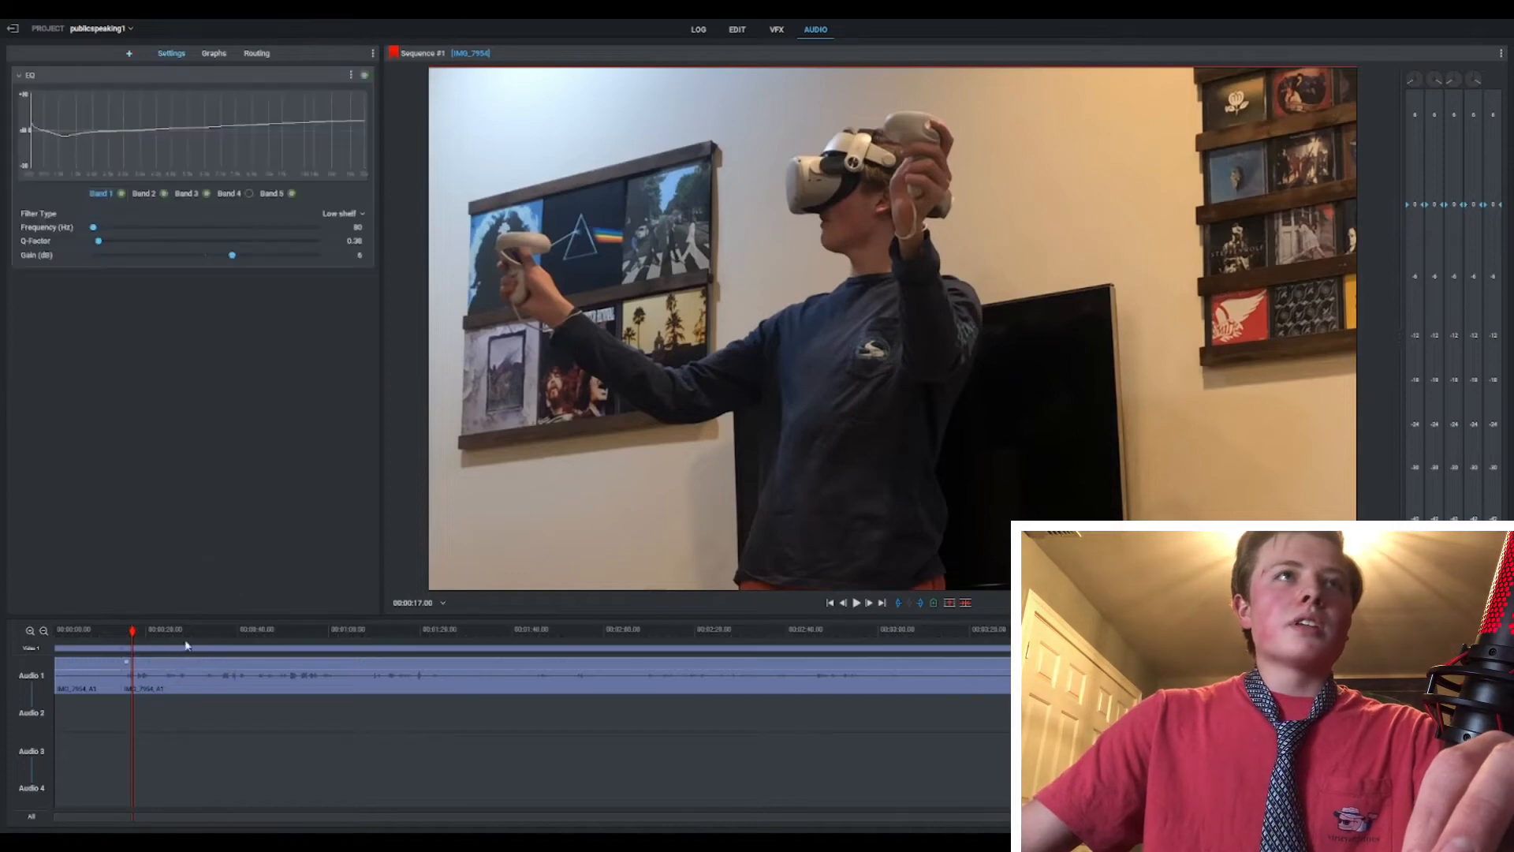
pyautogui.moveTo(93, 227); pyautogui.dragTo(262, 259)
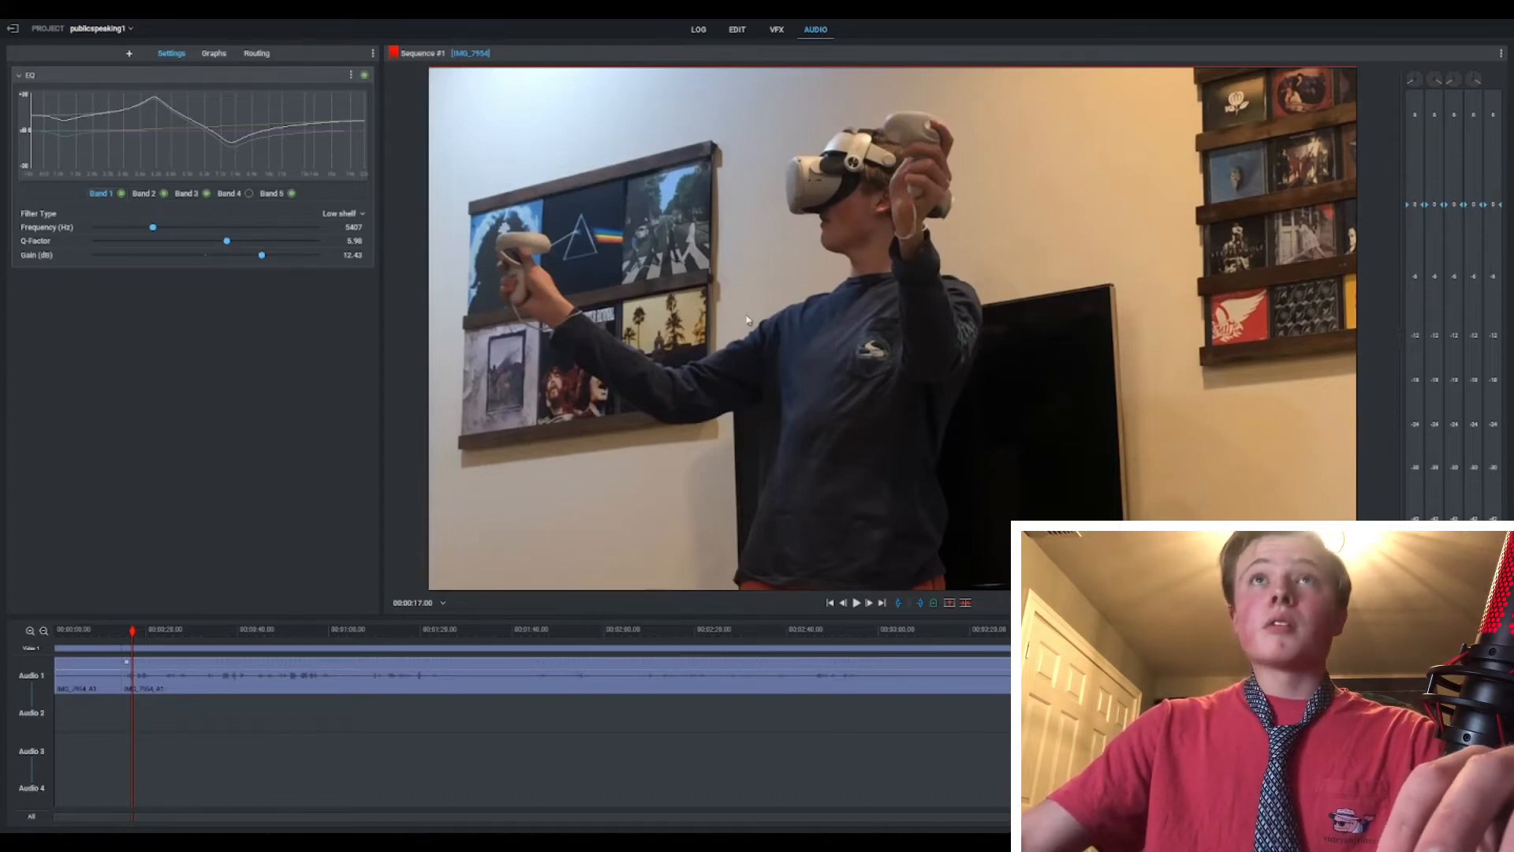
# Add a Titles effect to the second video clip and replace its sample text with "I love boats"
pyautogui.click(777, 31)
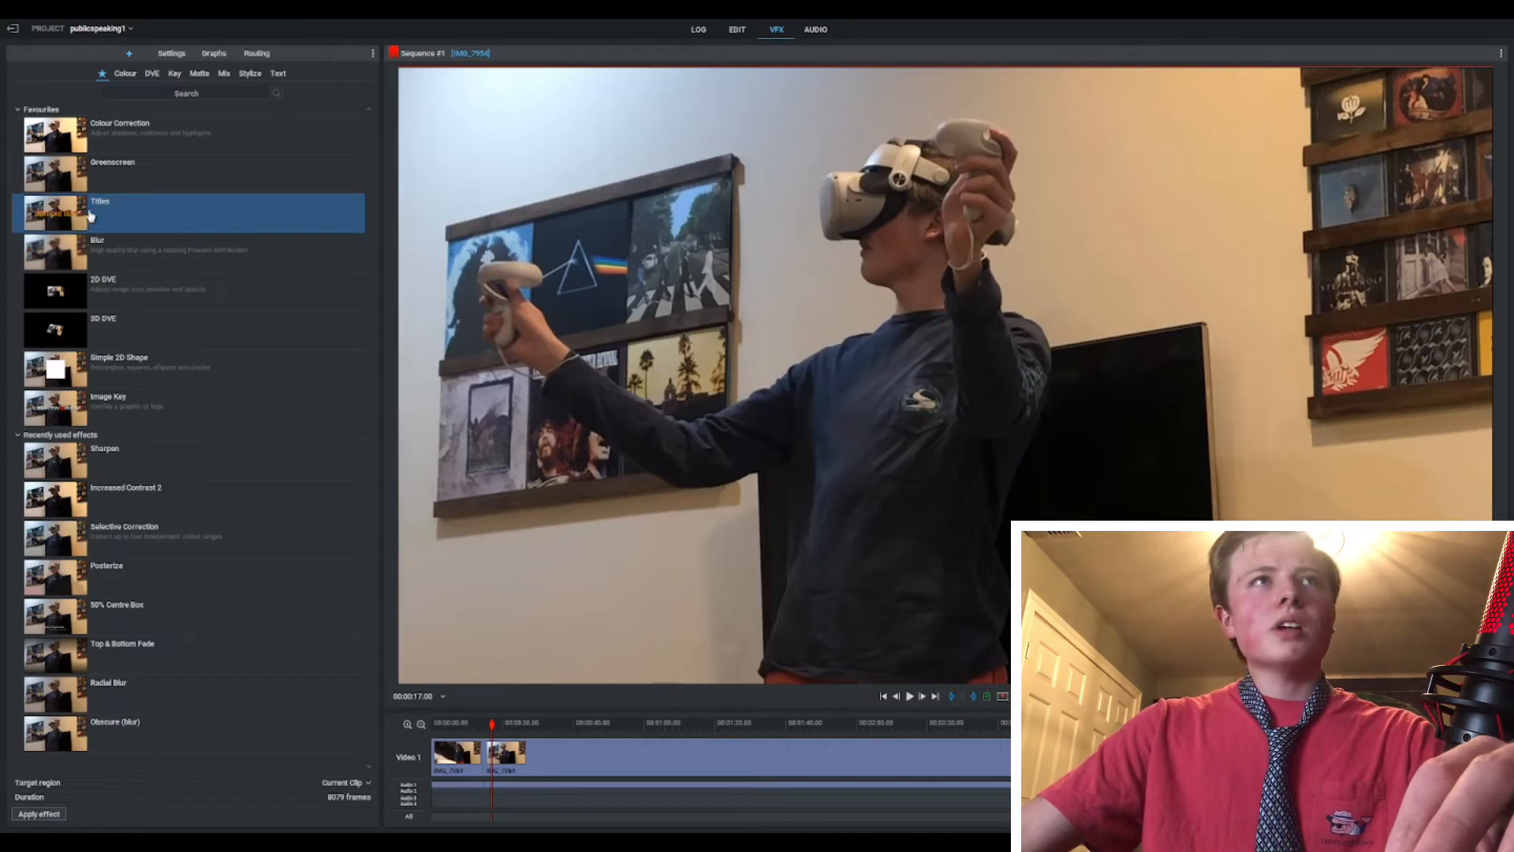
pyautogui.moveTo(59, 214); pyautogui.dragTo(772, 750)
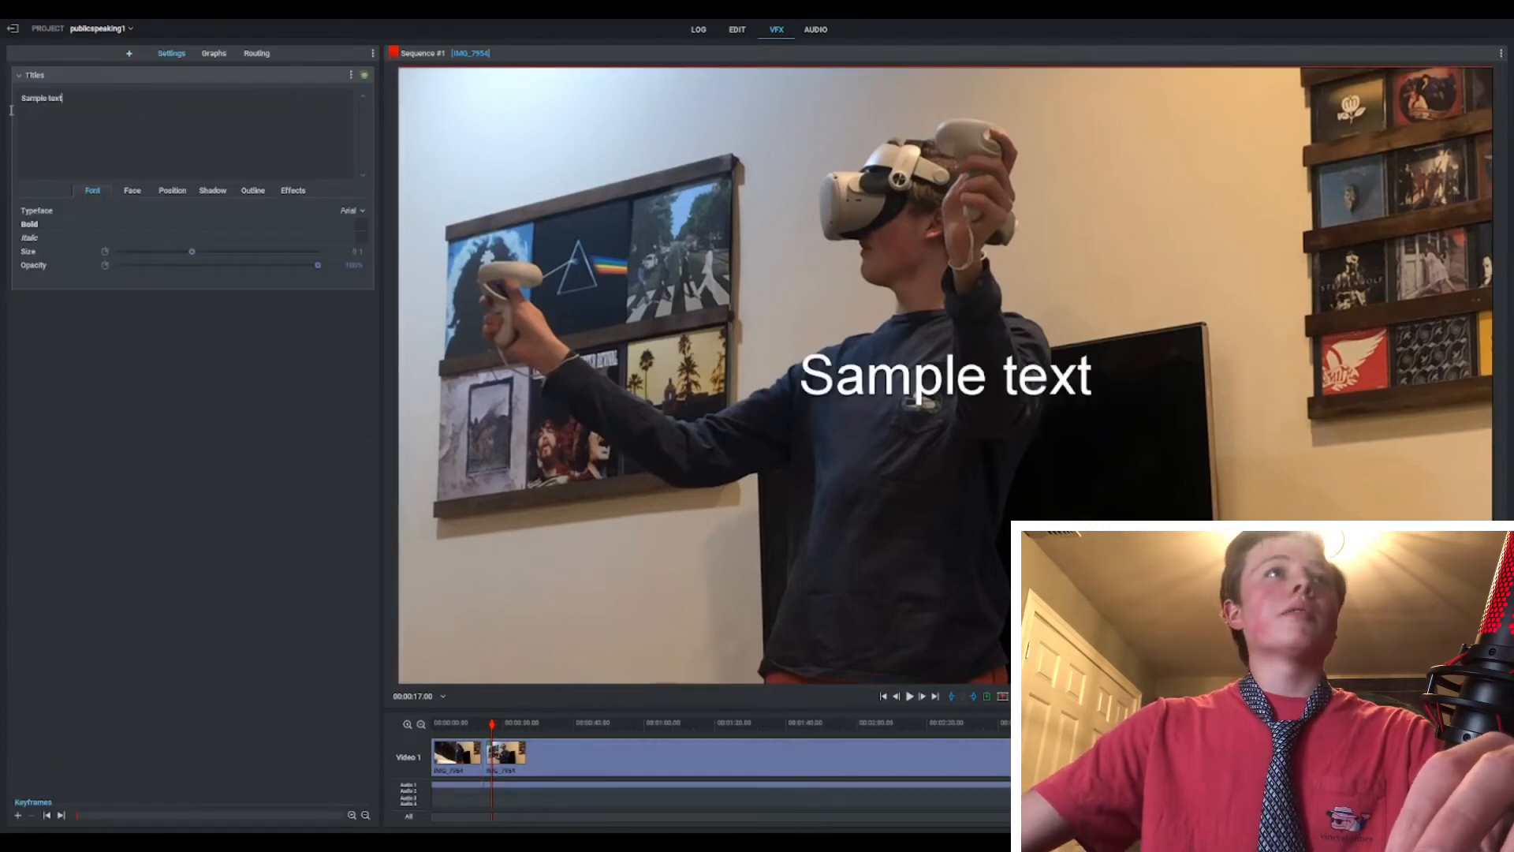
pyautogui.hotkey('ctrl', 'a')
pyautogui.press('BackSpace')
pyautogui.write('I l')
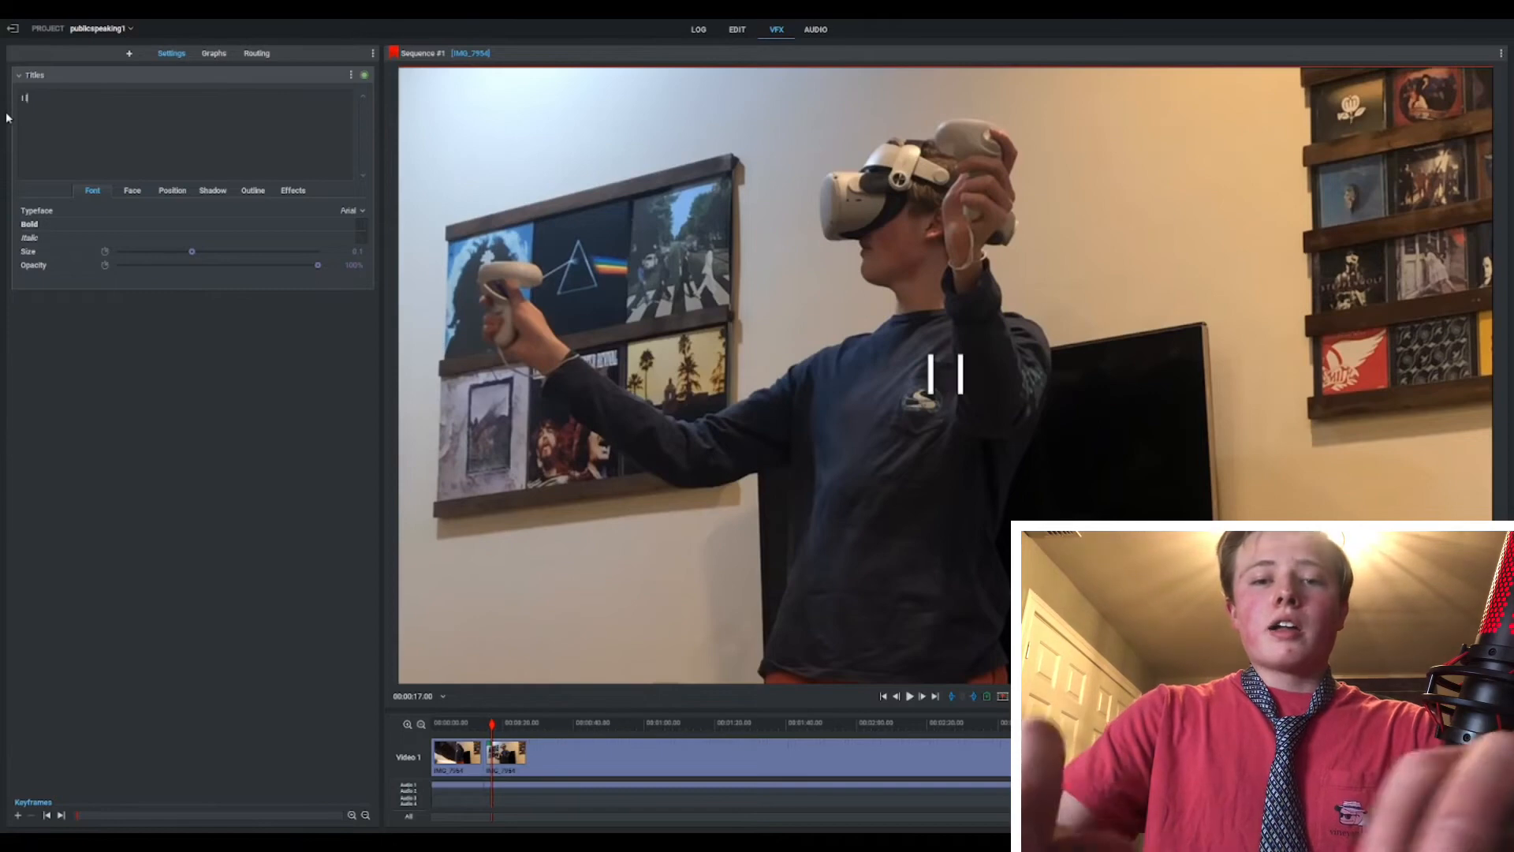
pyautogui.write('ove boats')
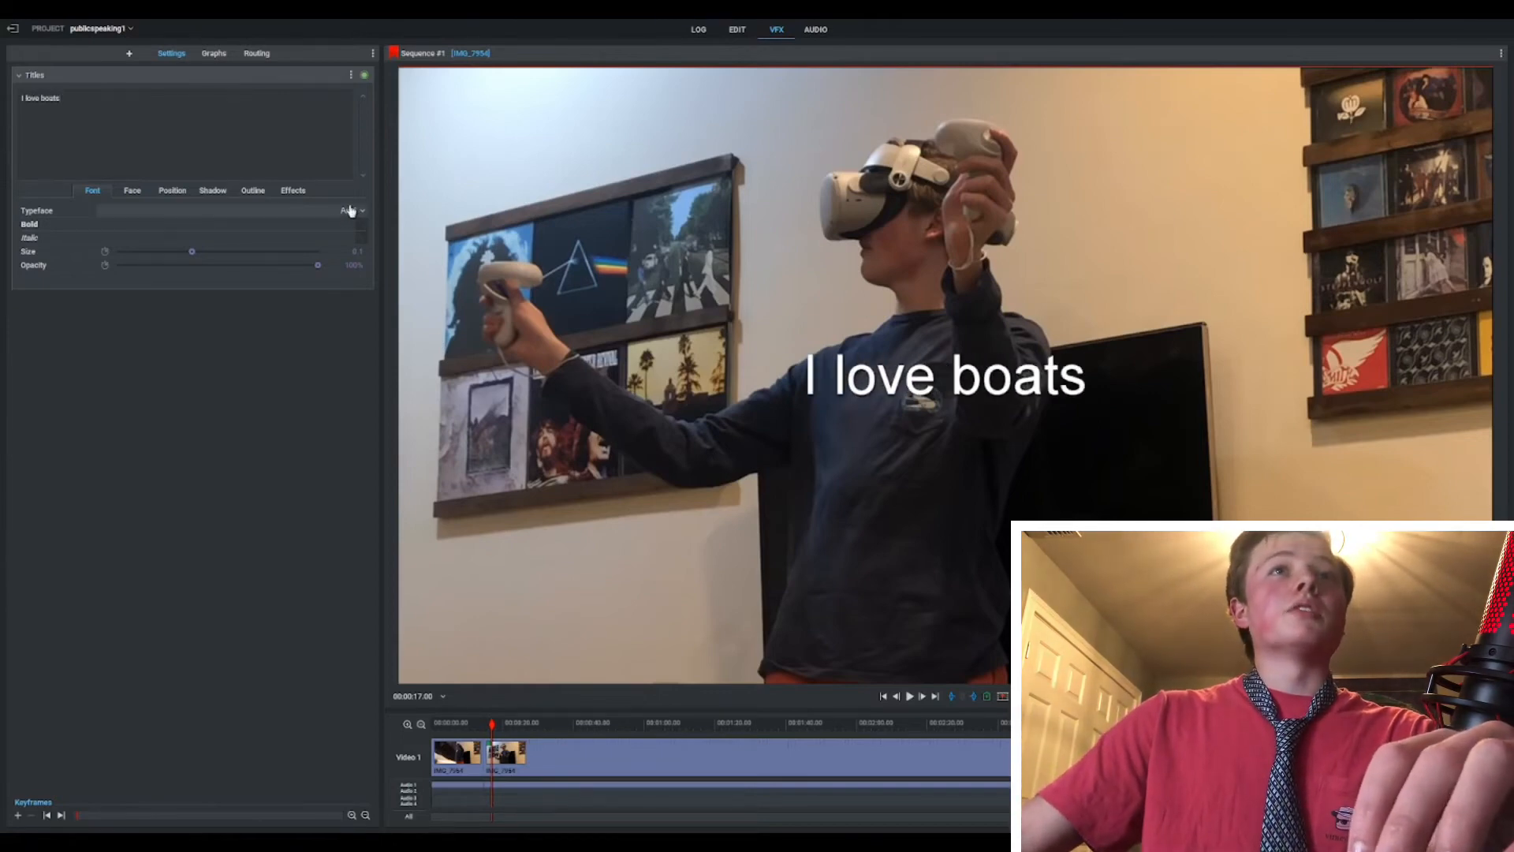
# Set the title's typeface to Fugaz One and its first face colour to orange
pyautogui.click(351, 211)
pyautogui.click(146, 263)
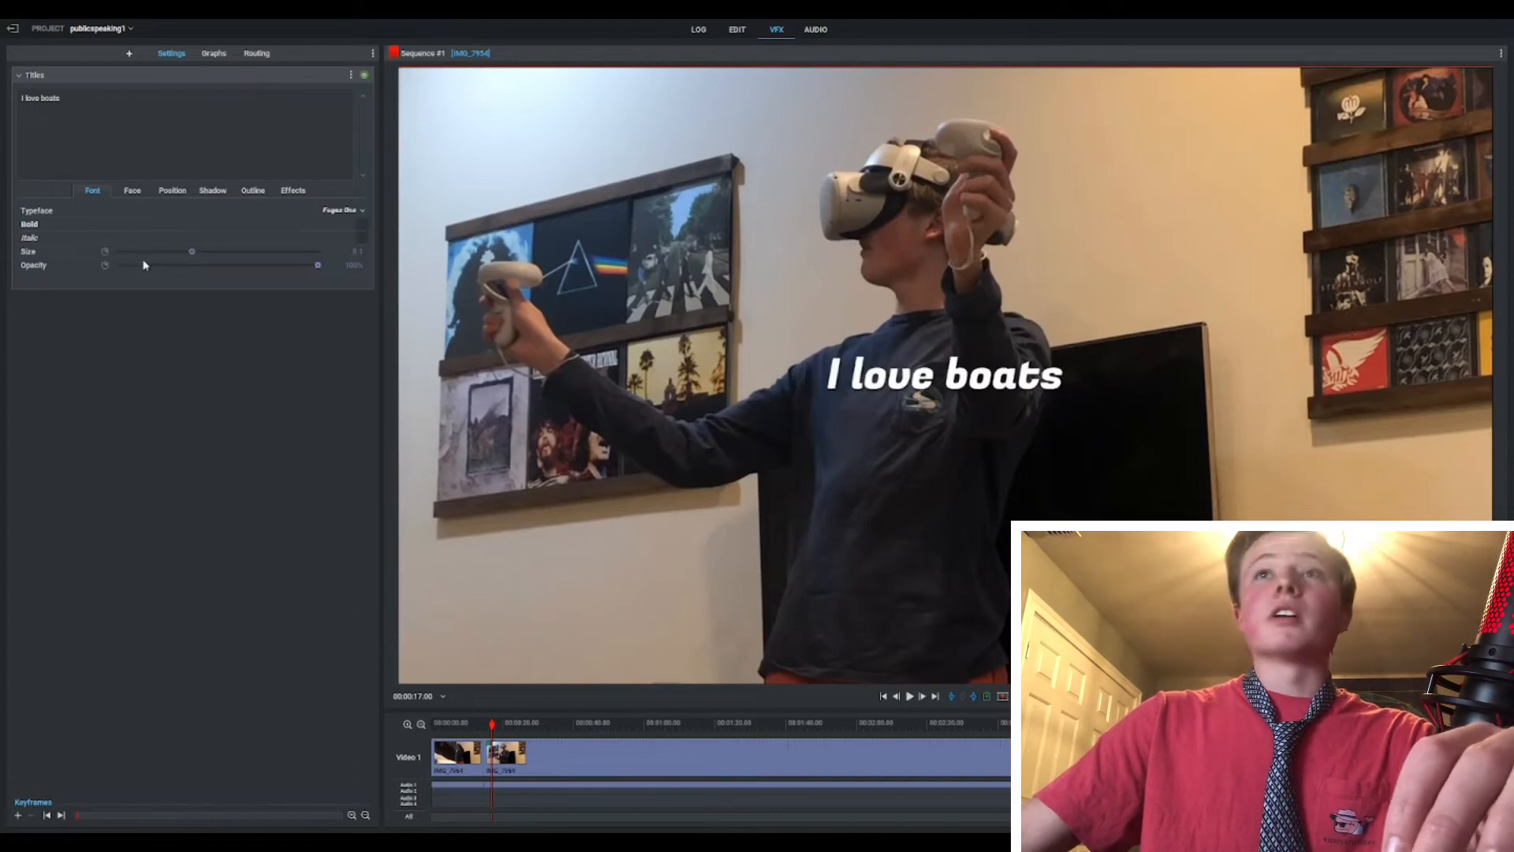
pyautogui.click(128, 192)
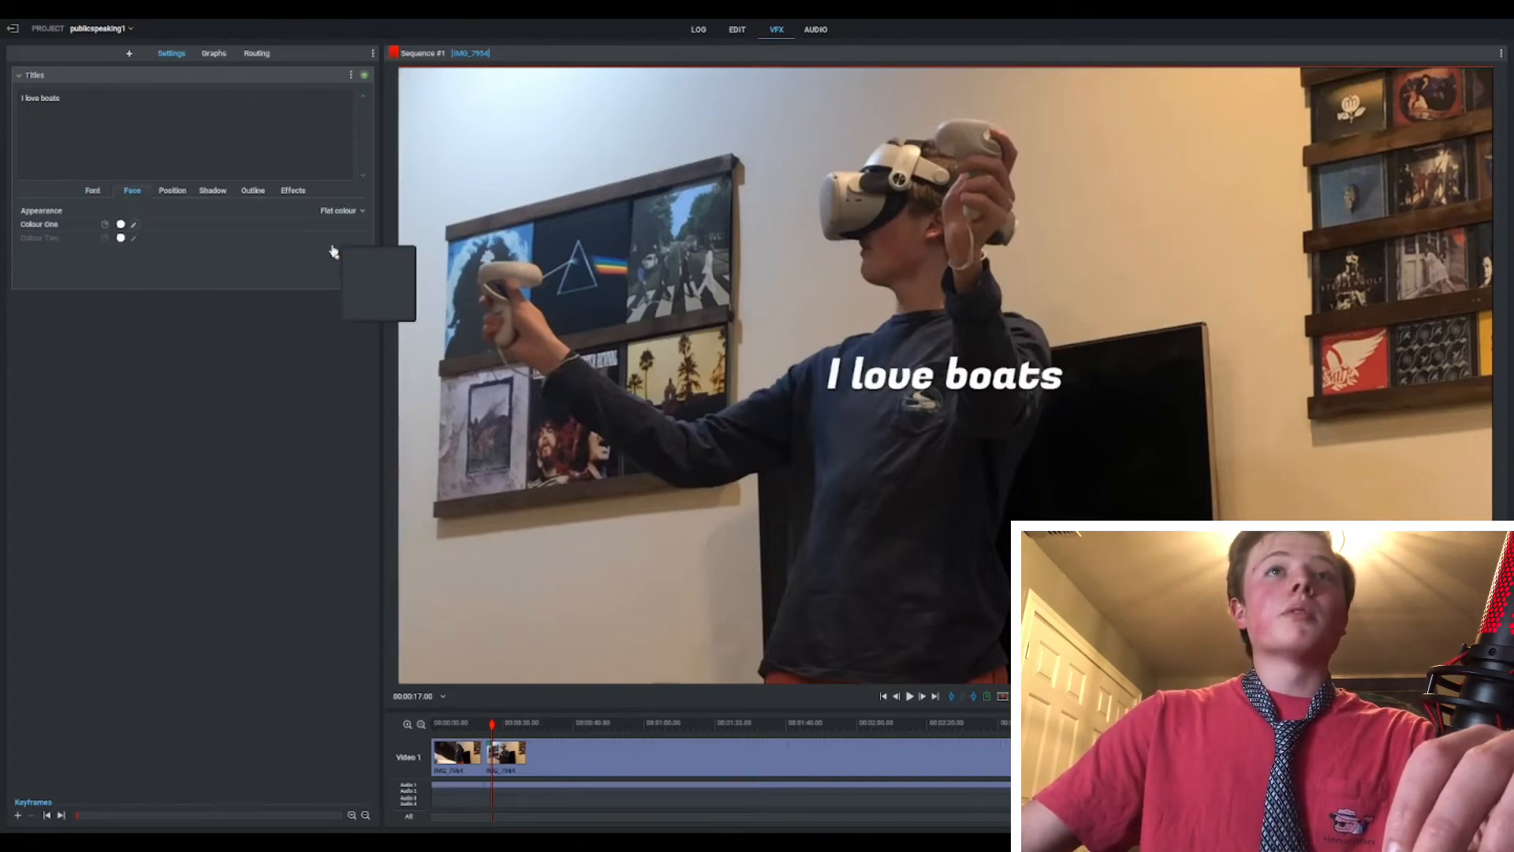
pyautogui.click(602, 268)
# Move the title to the wall in the picture's upper right, then enlarge it to about 0.125 in a script typeface
pyautogui.click(173, 191)
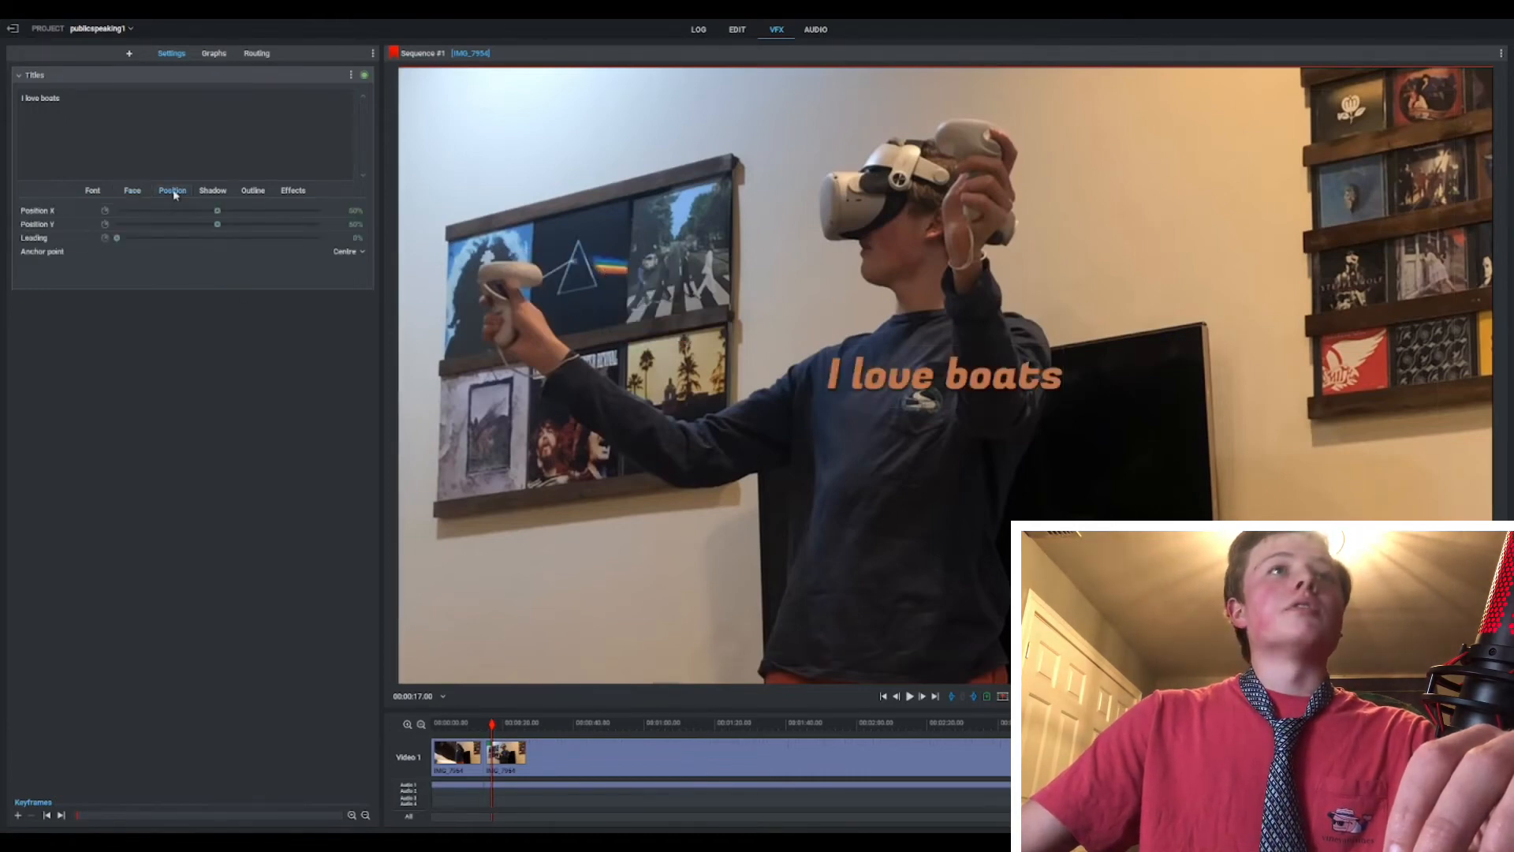
pyautogui.moveTo(219, 214); pyautogui.dragTo(166, 225)
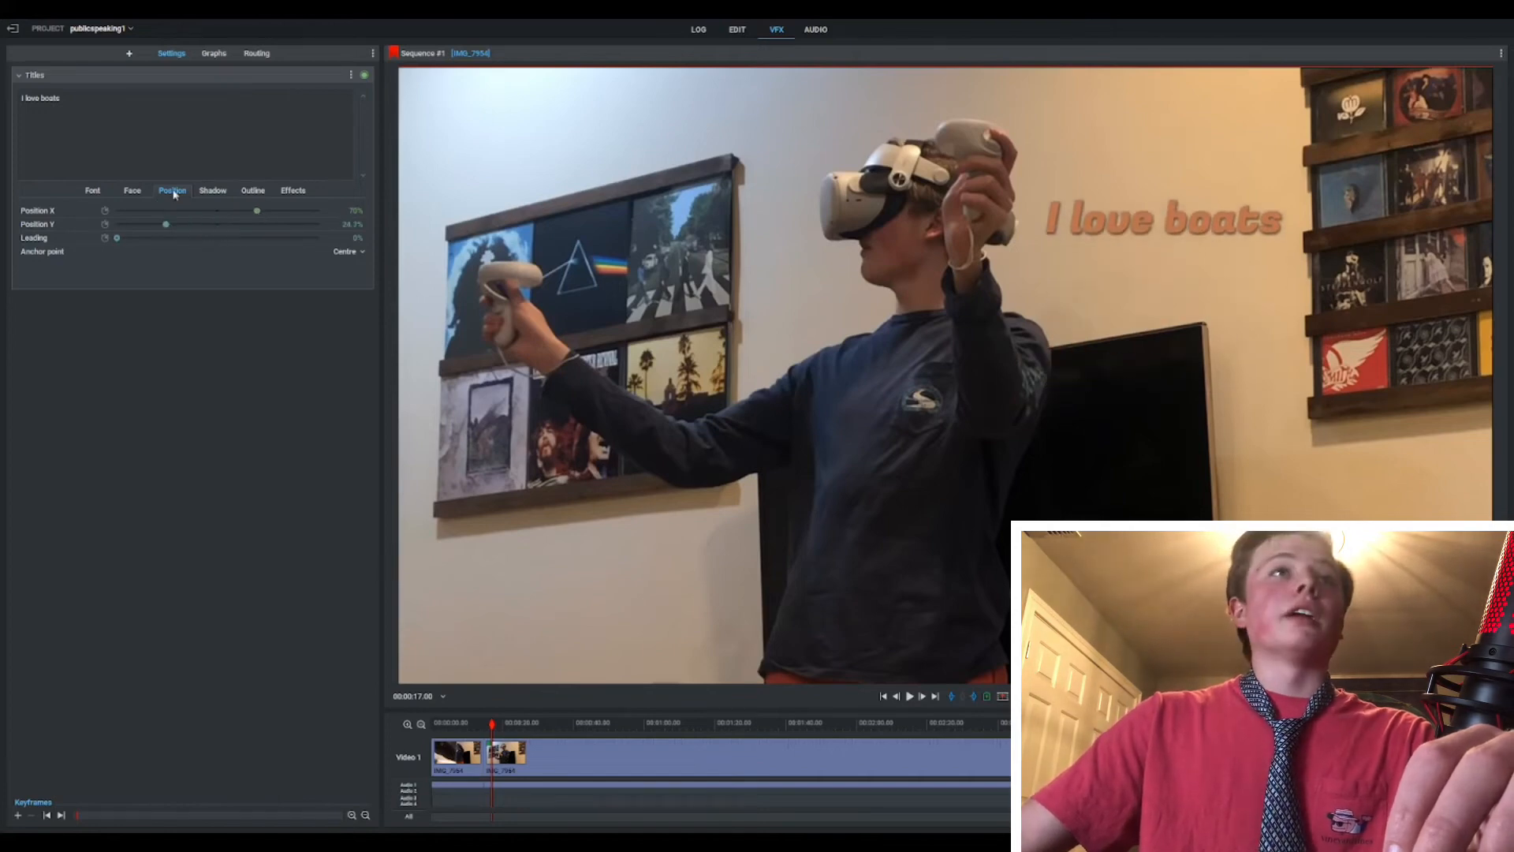
pyautogui.click(96, 194)
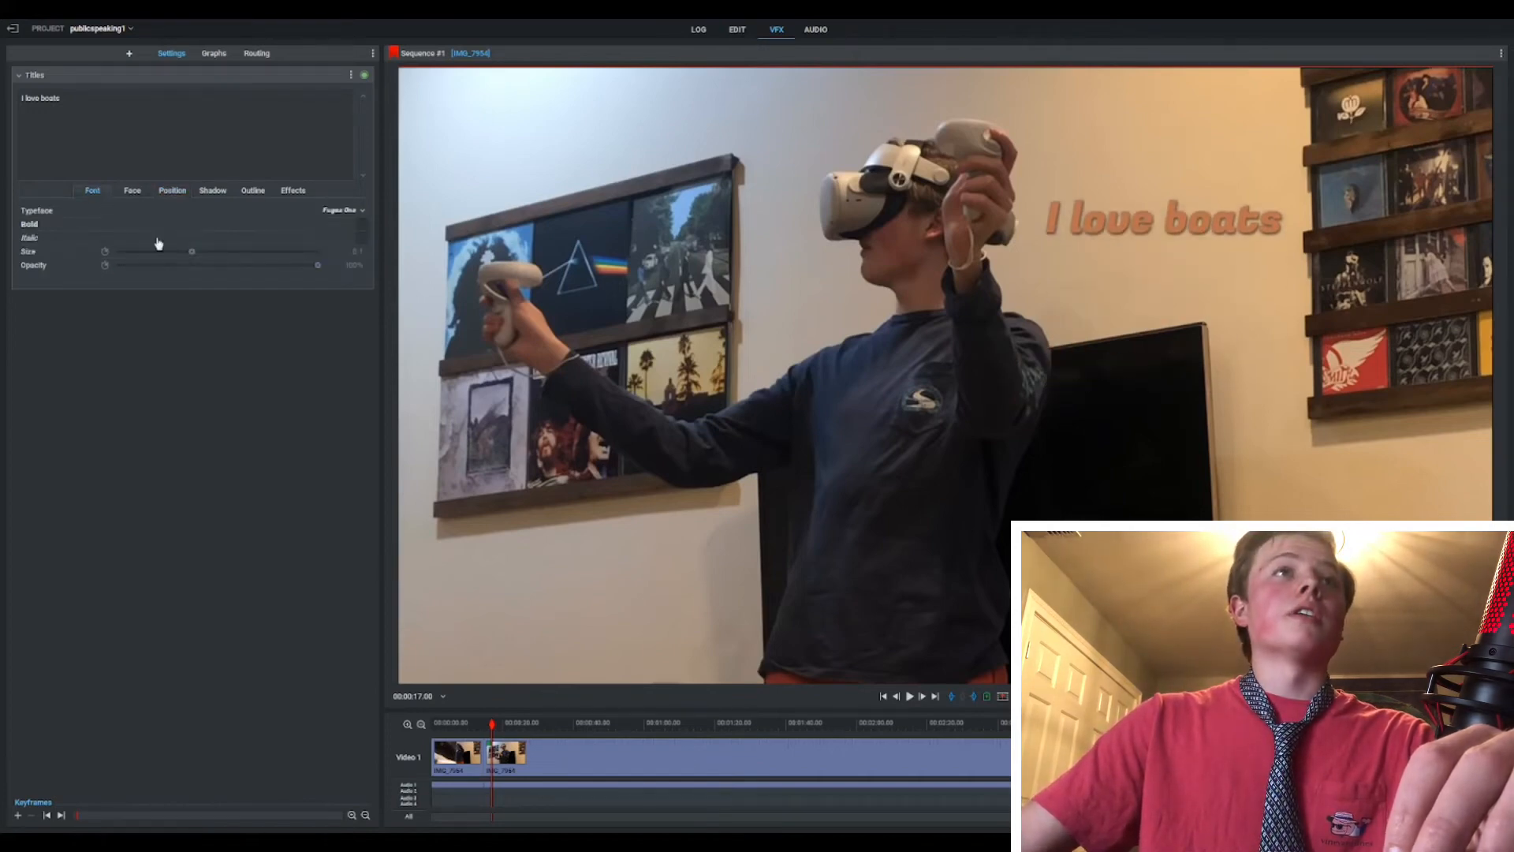
pyautogui.moveTo(192, 252); pyautogui.dragTo(213, 252)
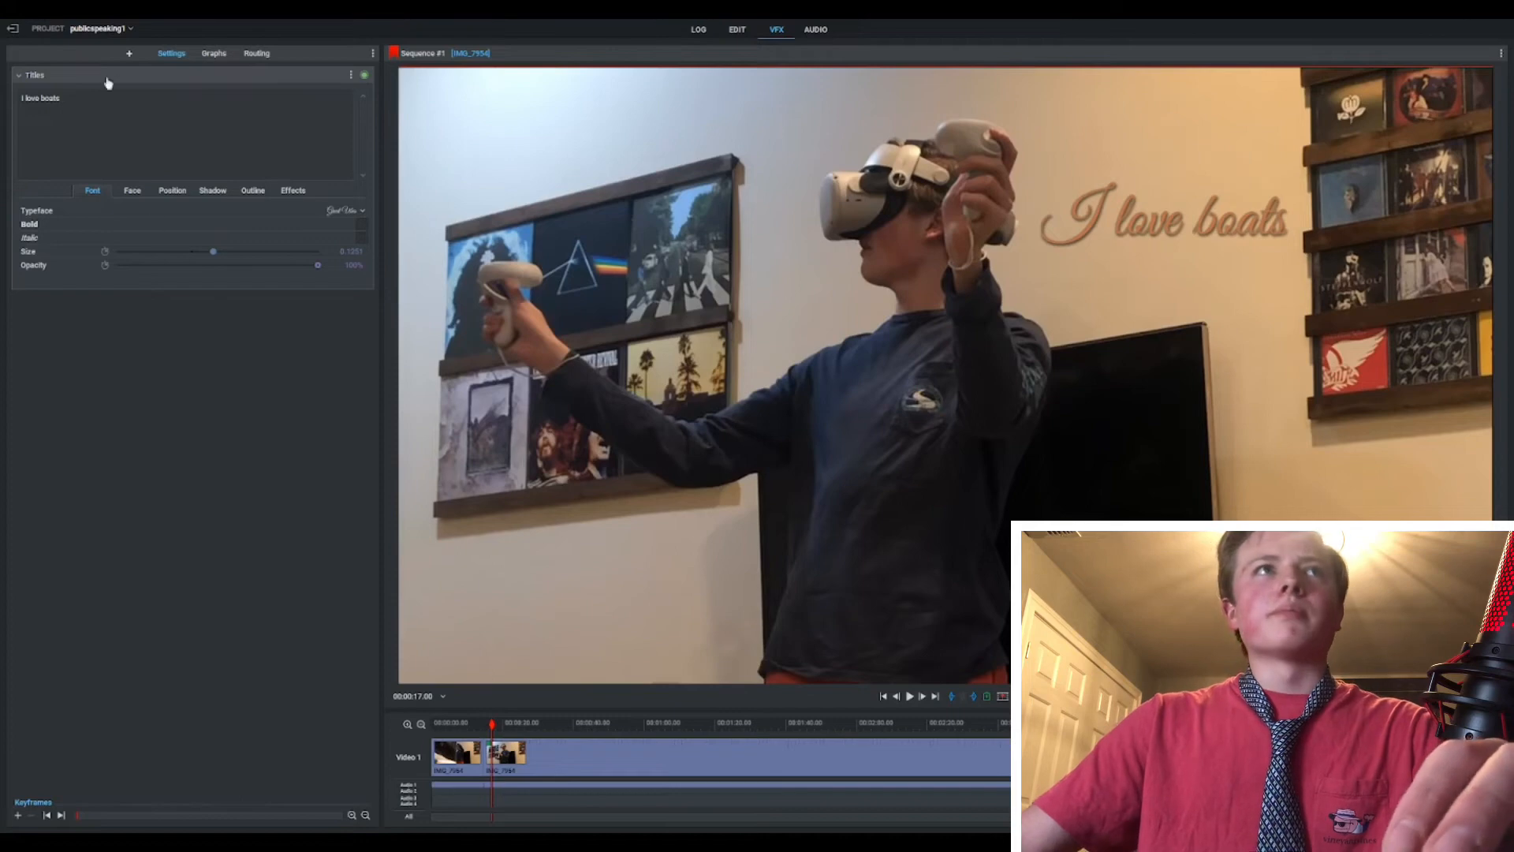
# Add an Image Key effect to the second video clip and load speed2stmartin.webp from the Pictures folder as its image
pyautogui.click(127, 55)
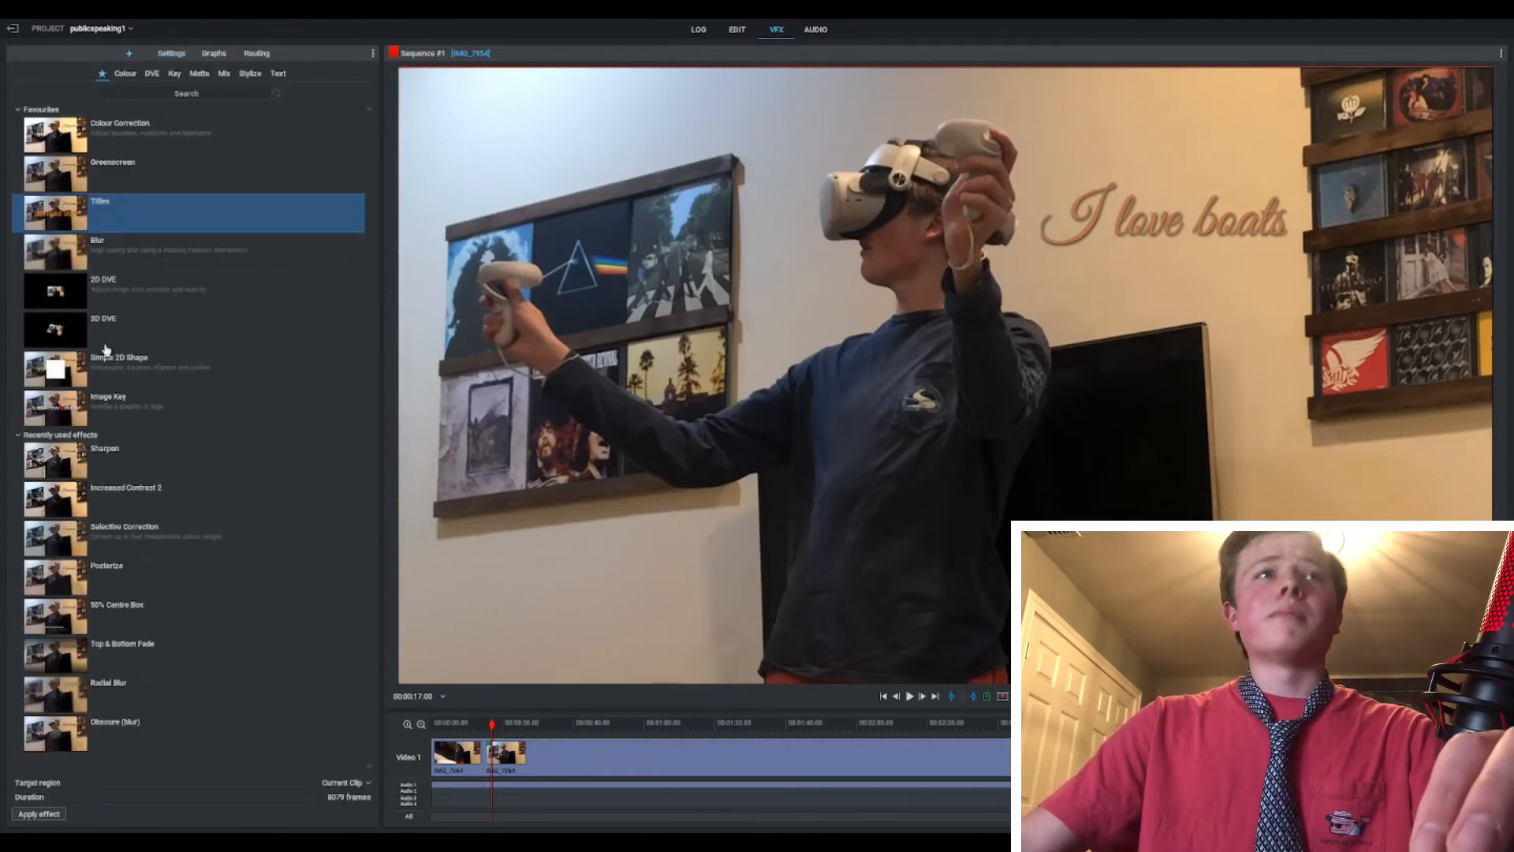
pyautogui.moveTo(68, 404); pyautogui.dragTo(958, 749)
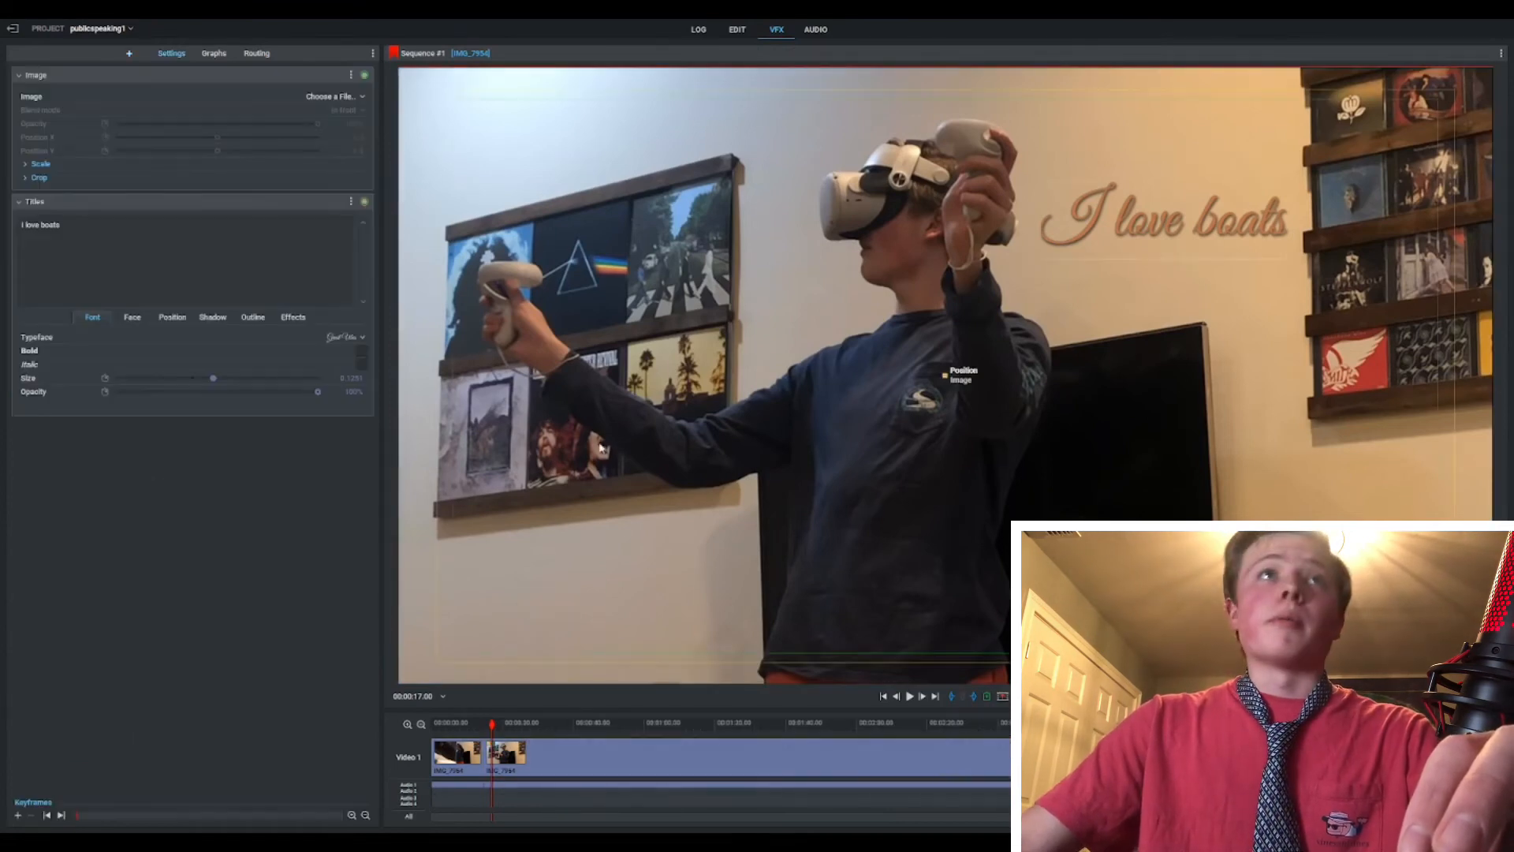
pyautogui.click(340, 97)
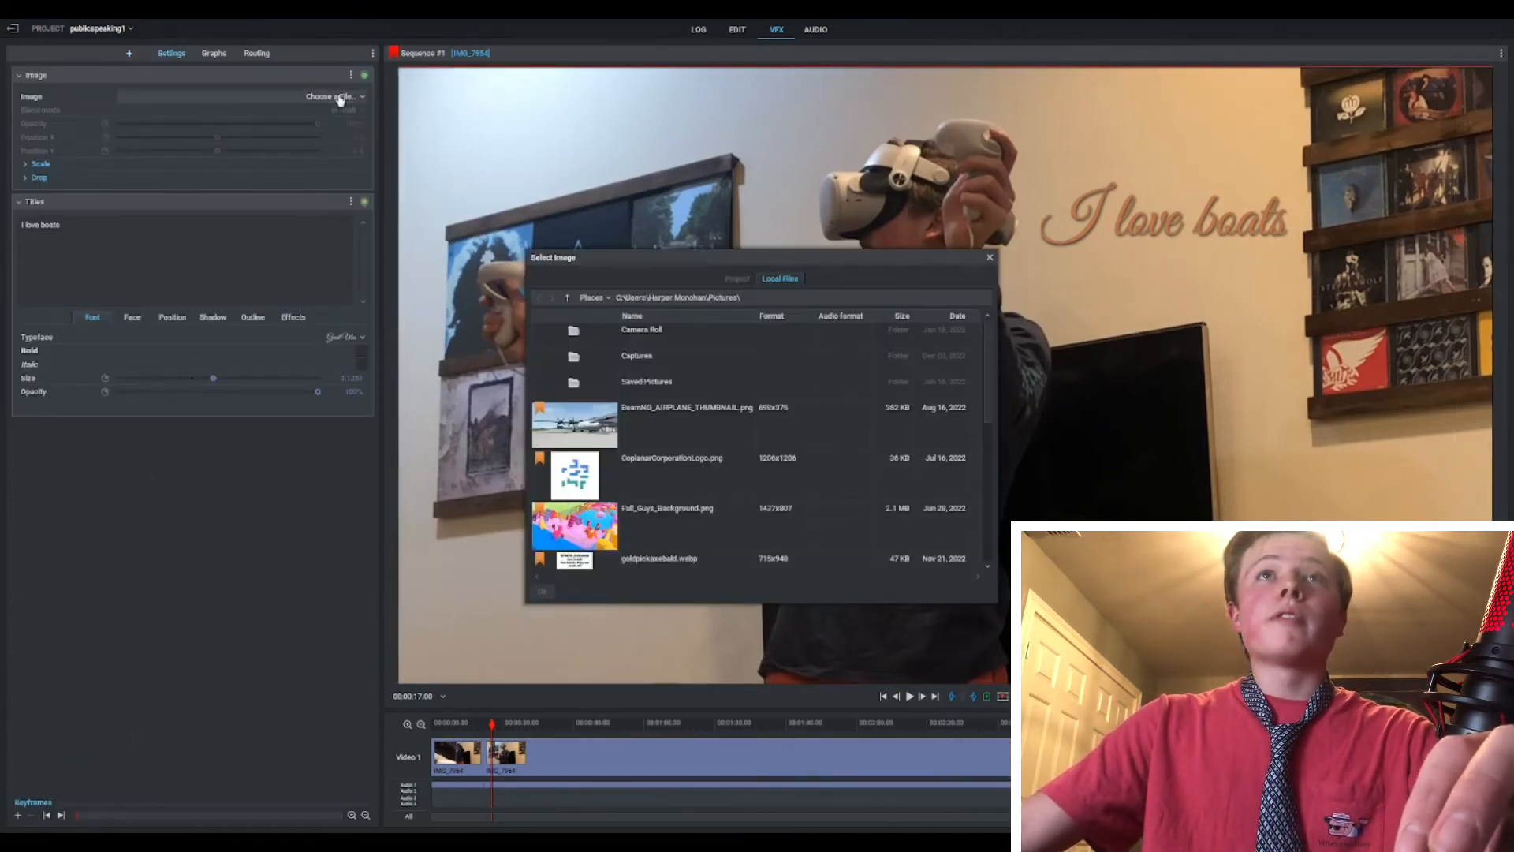
pyautogui.scroll(-5, 634, 409)
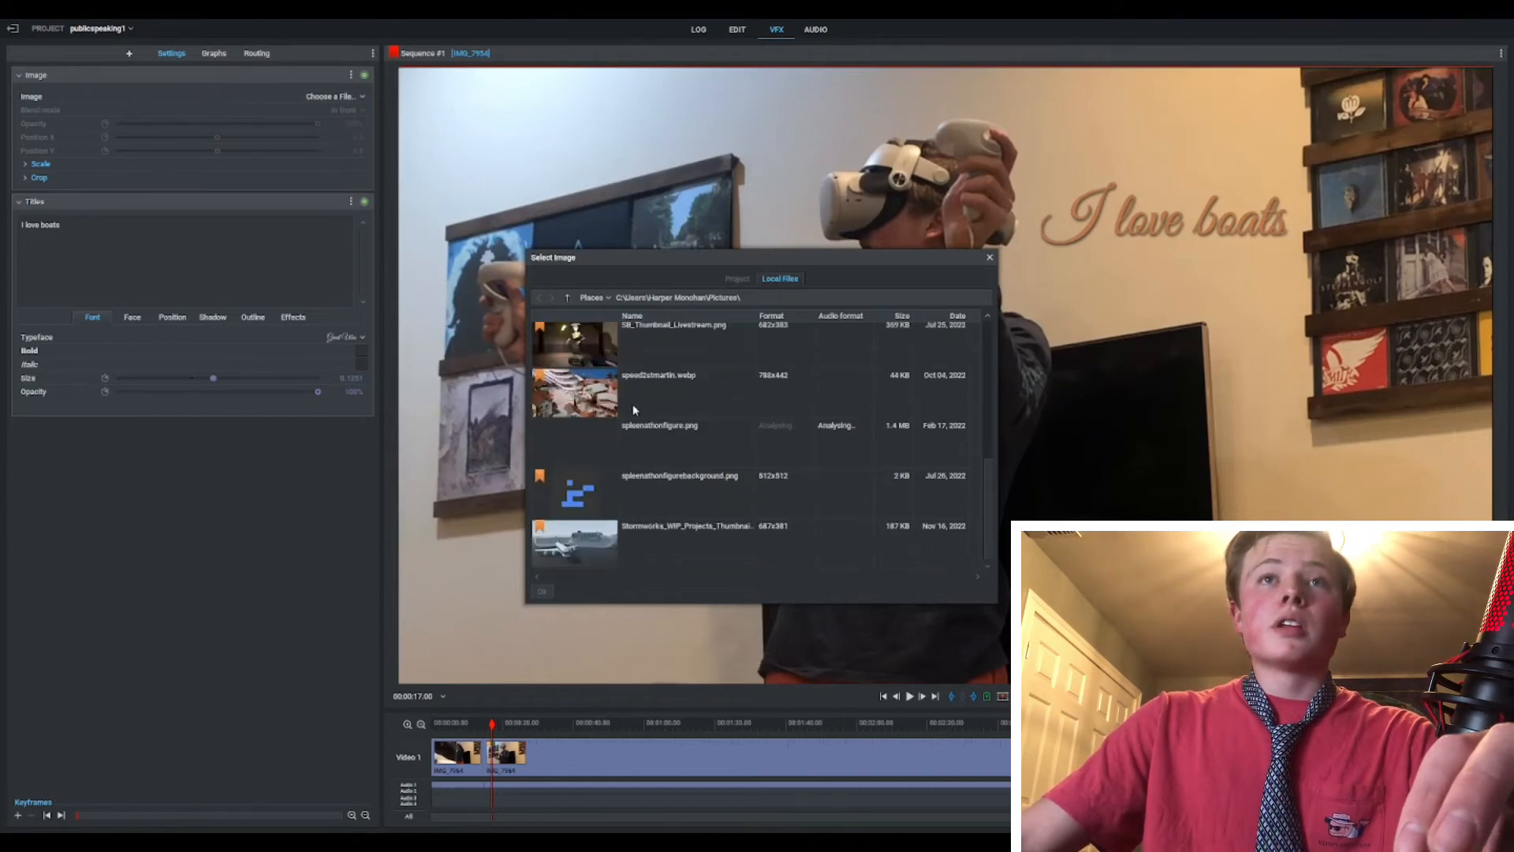
pyautogui.click(634, 408)
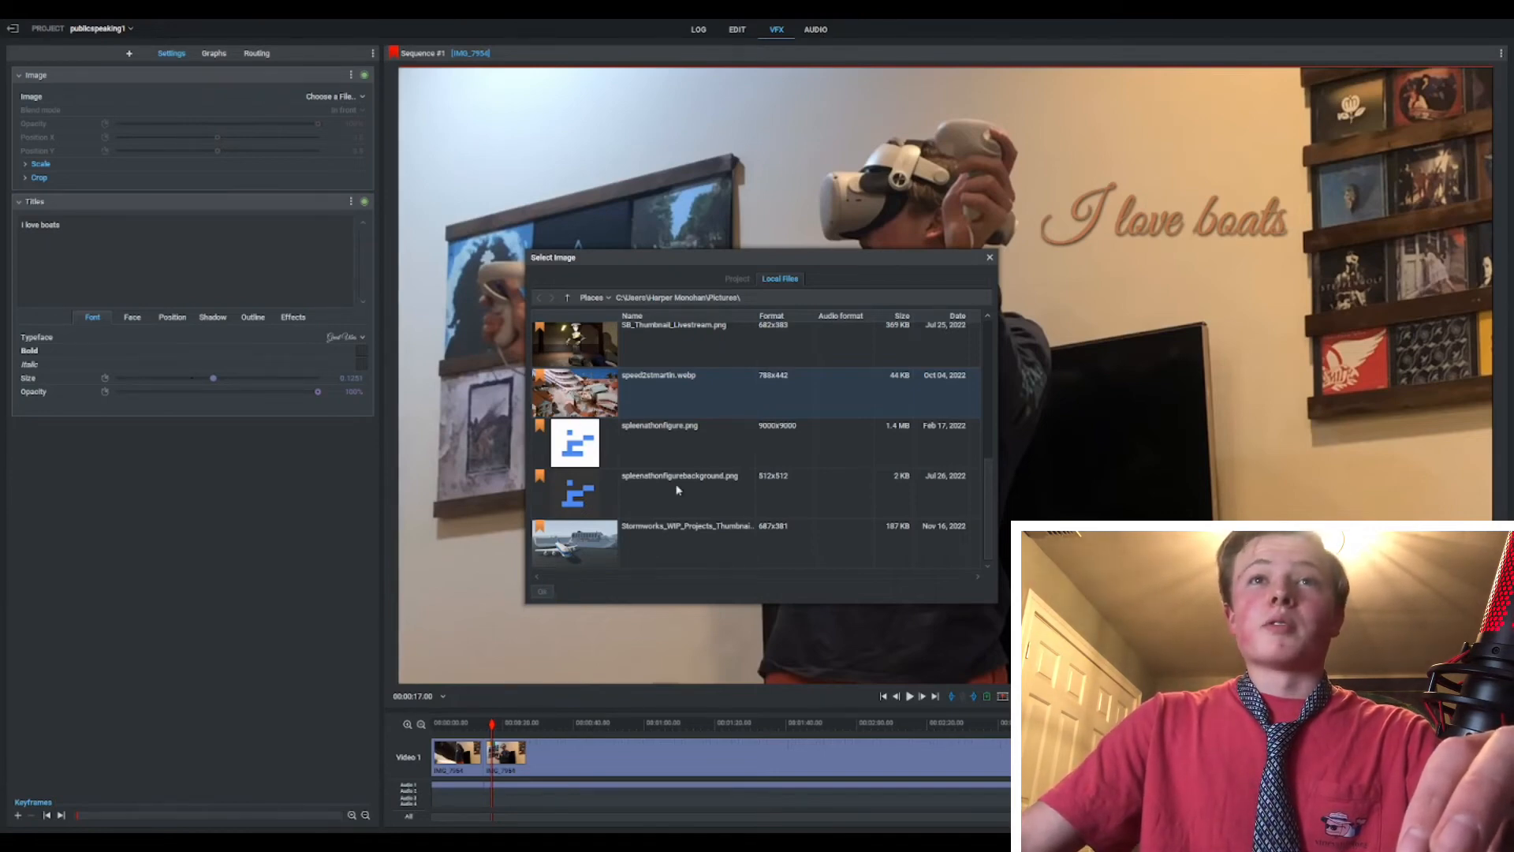
pyautogui.doubleClick(585, 397)
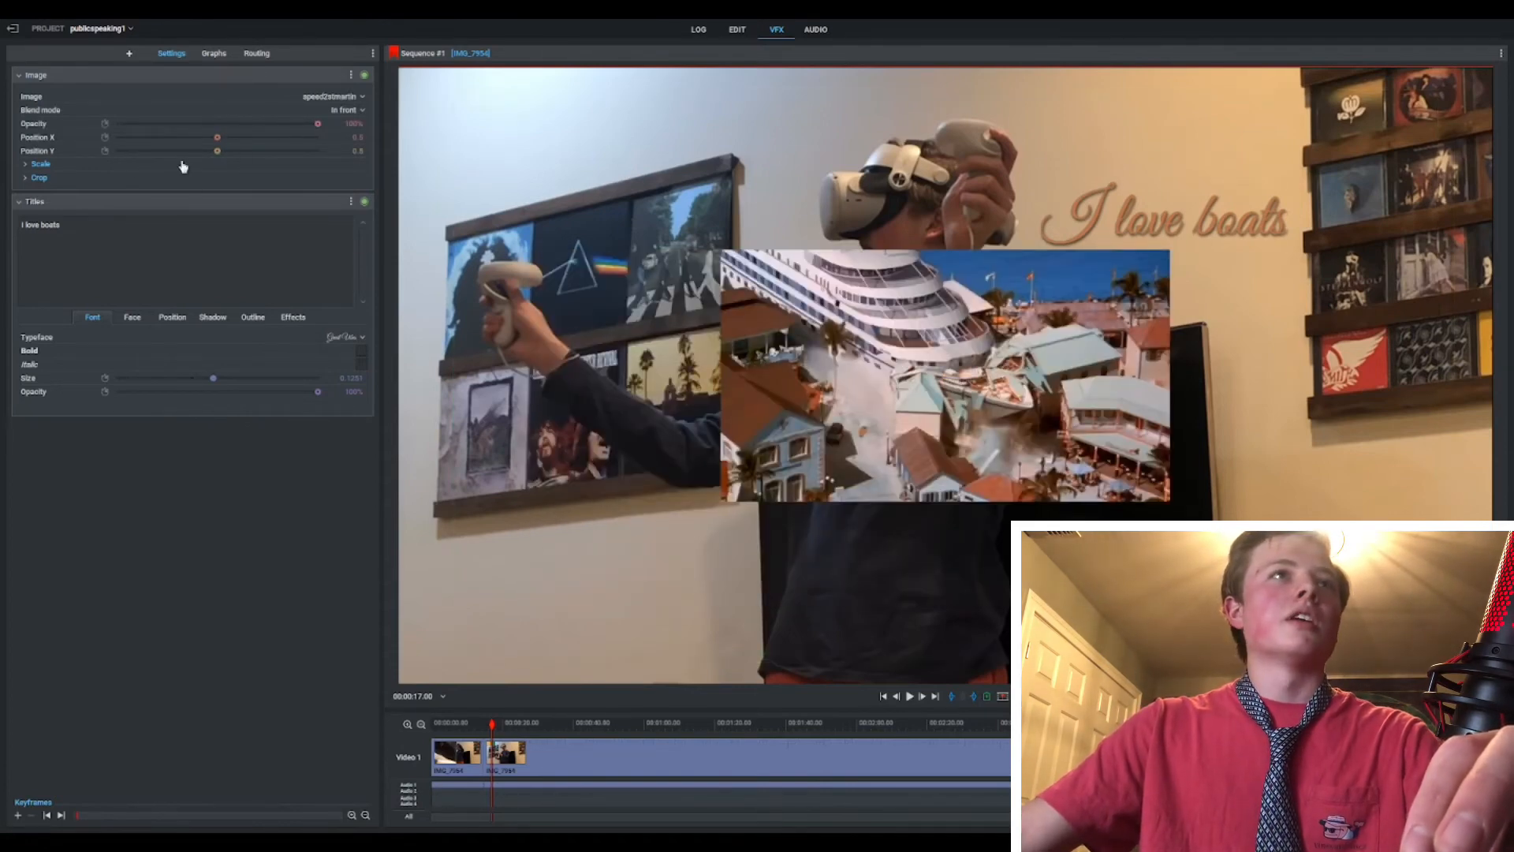
# Try stretching the overlay image to an X scale of 3 and shifting its position in the frame
pyautogui.click(39, 164)
pyautogui.moveTo(217, 177); pyautogui.dragTo(345, 183)
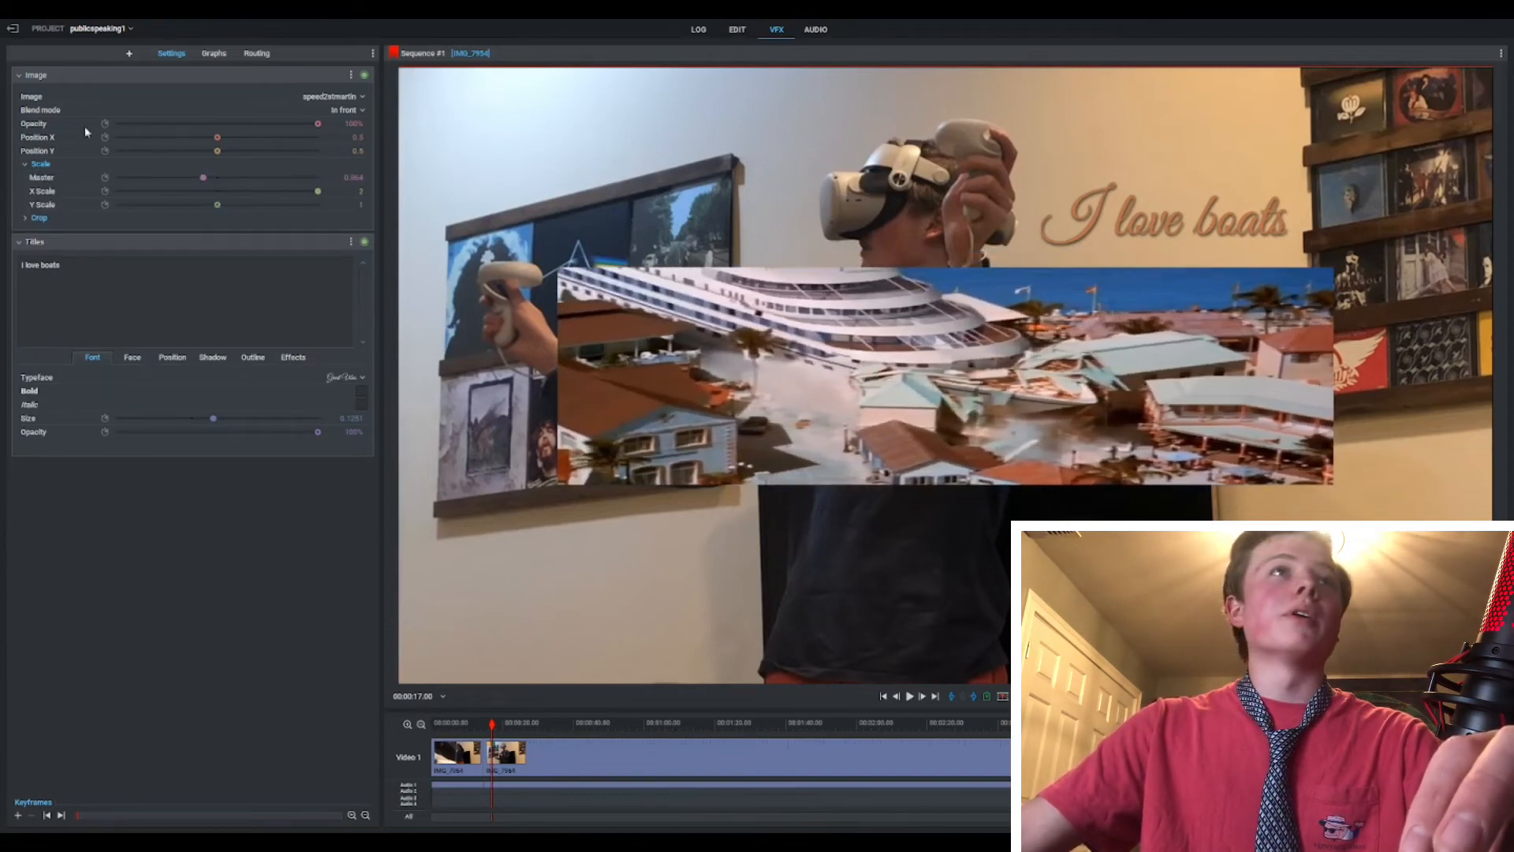
pyautogui.moveTo(217, 137); pyautogui.dragTo(191, 150)
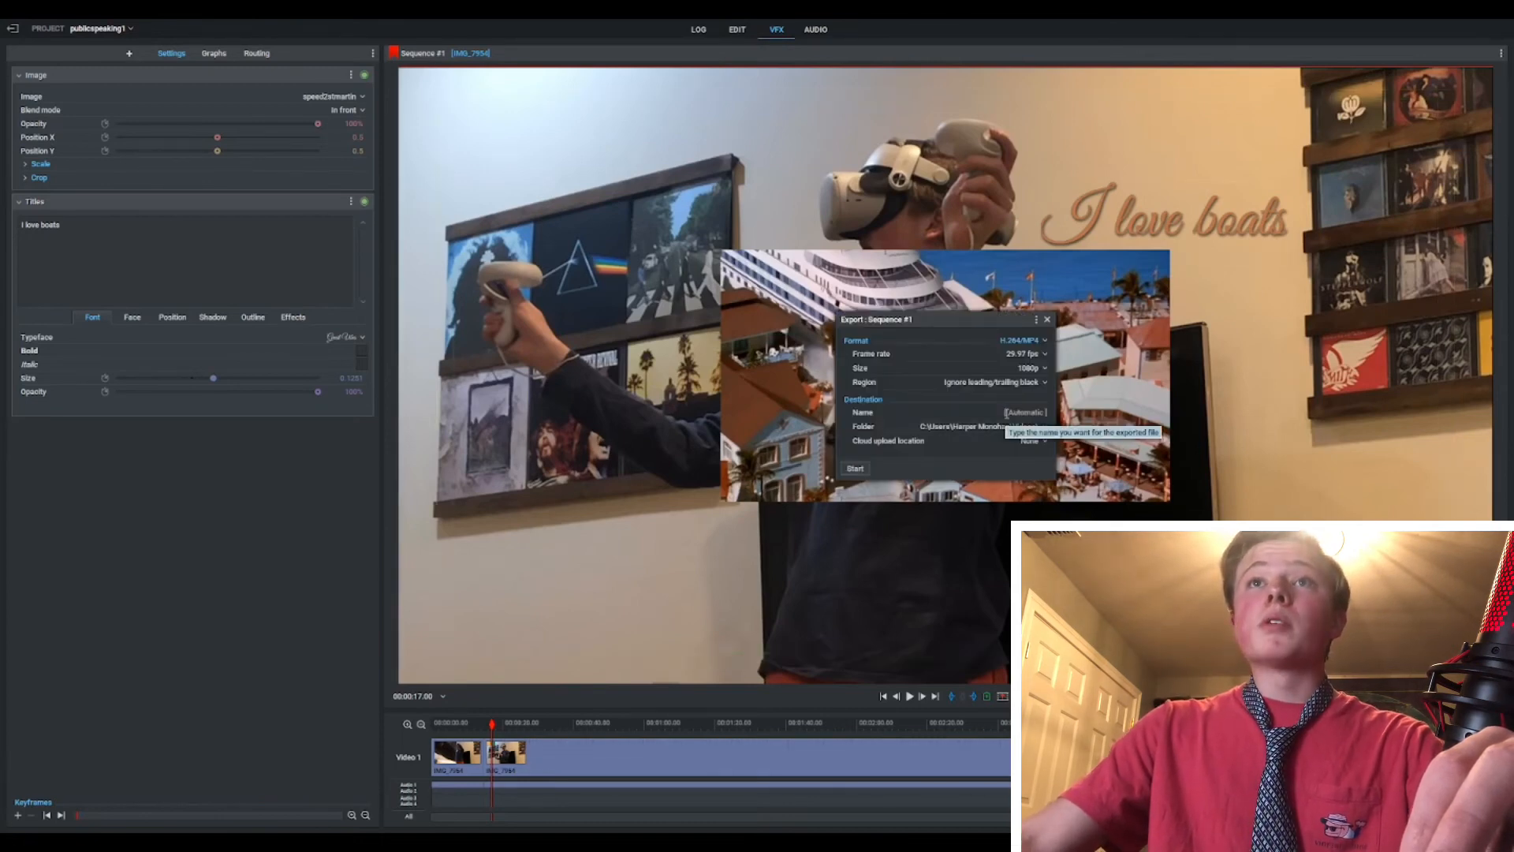
# Export the sequence as an H.264/MP4 file named publicspeaking1 and open the running export's preview
pyautogui.moveTo(887, 319); pyautogui.dragTo(1006, 364)
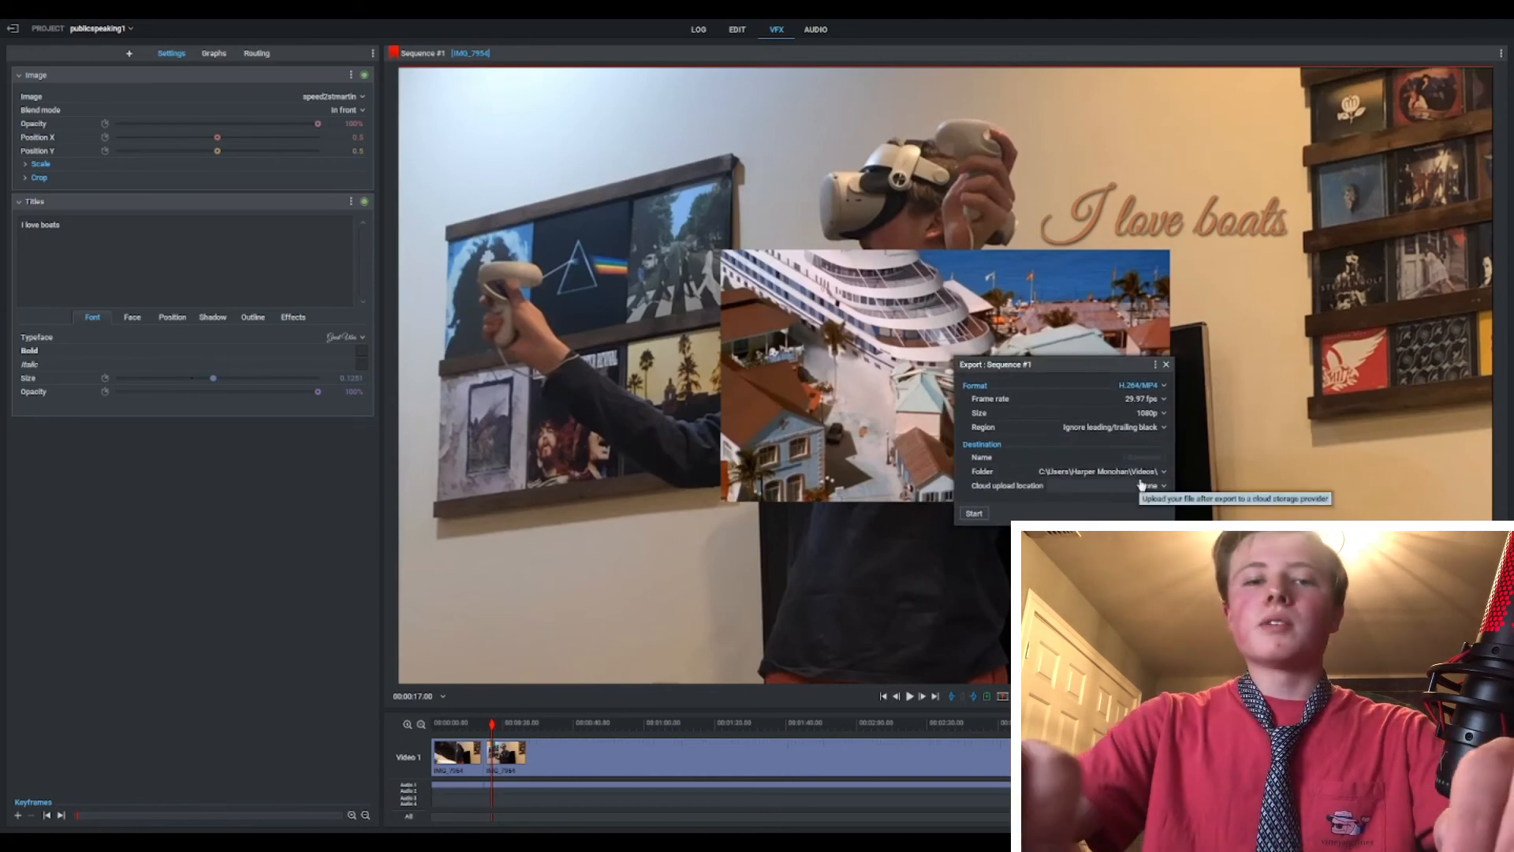
pyautogui.write('ubl')
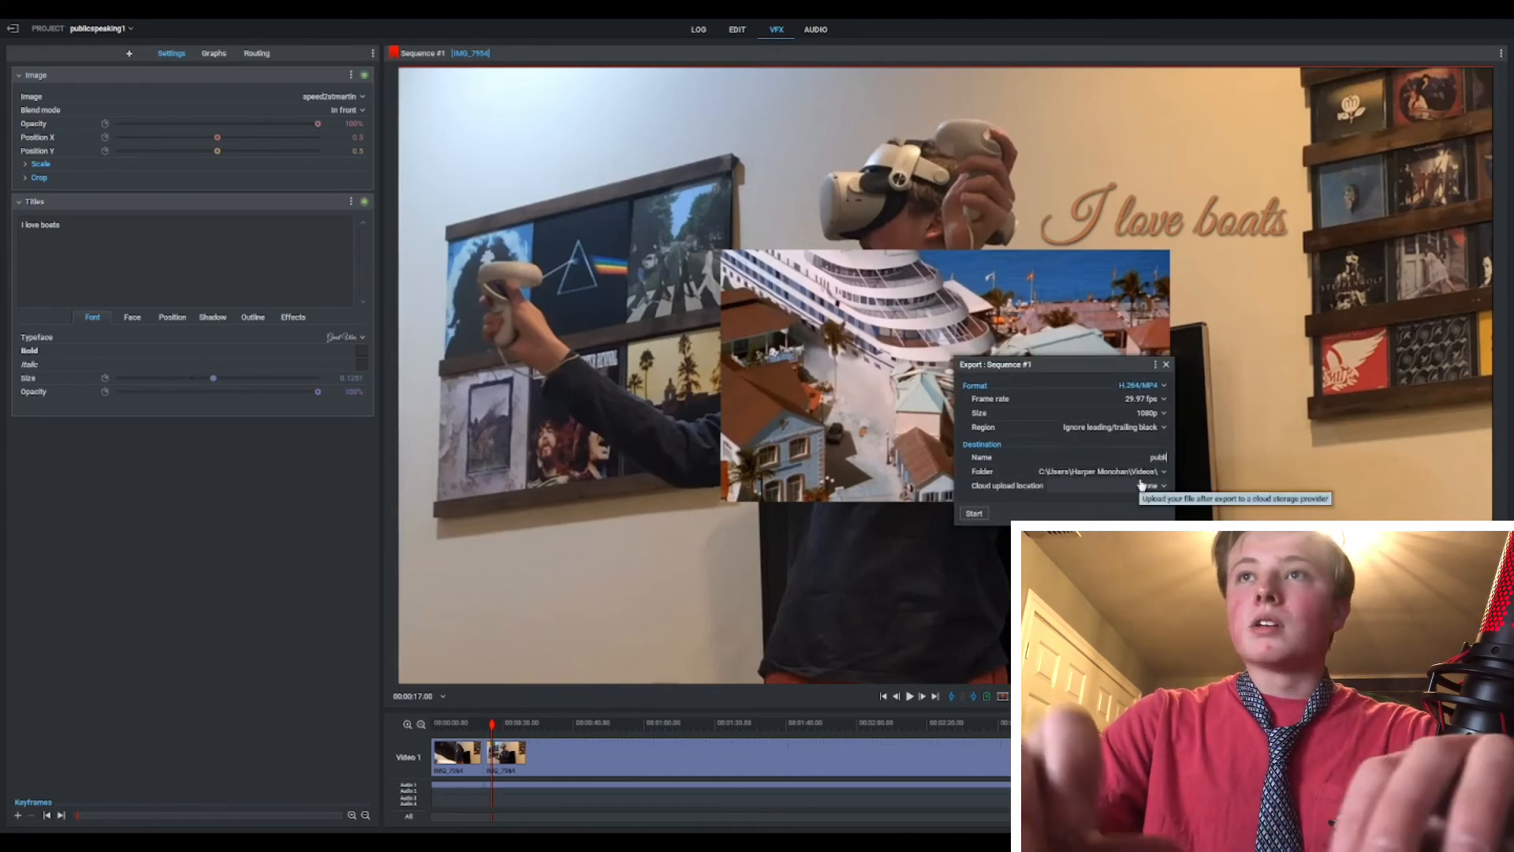
pyautogui.write('icspea')
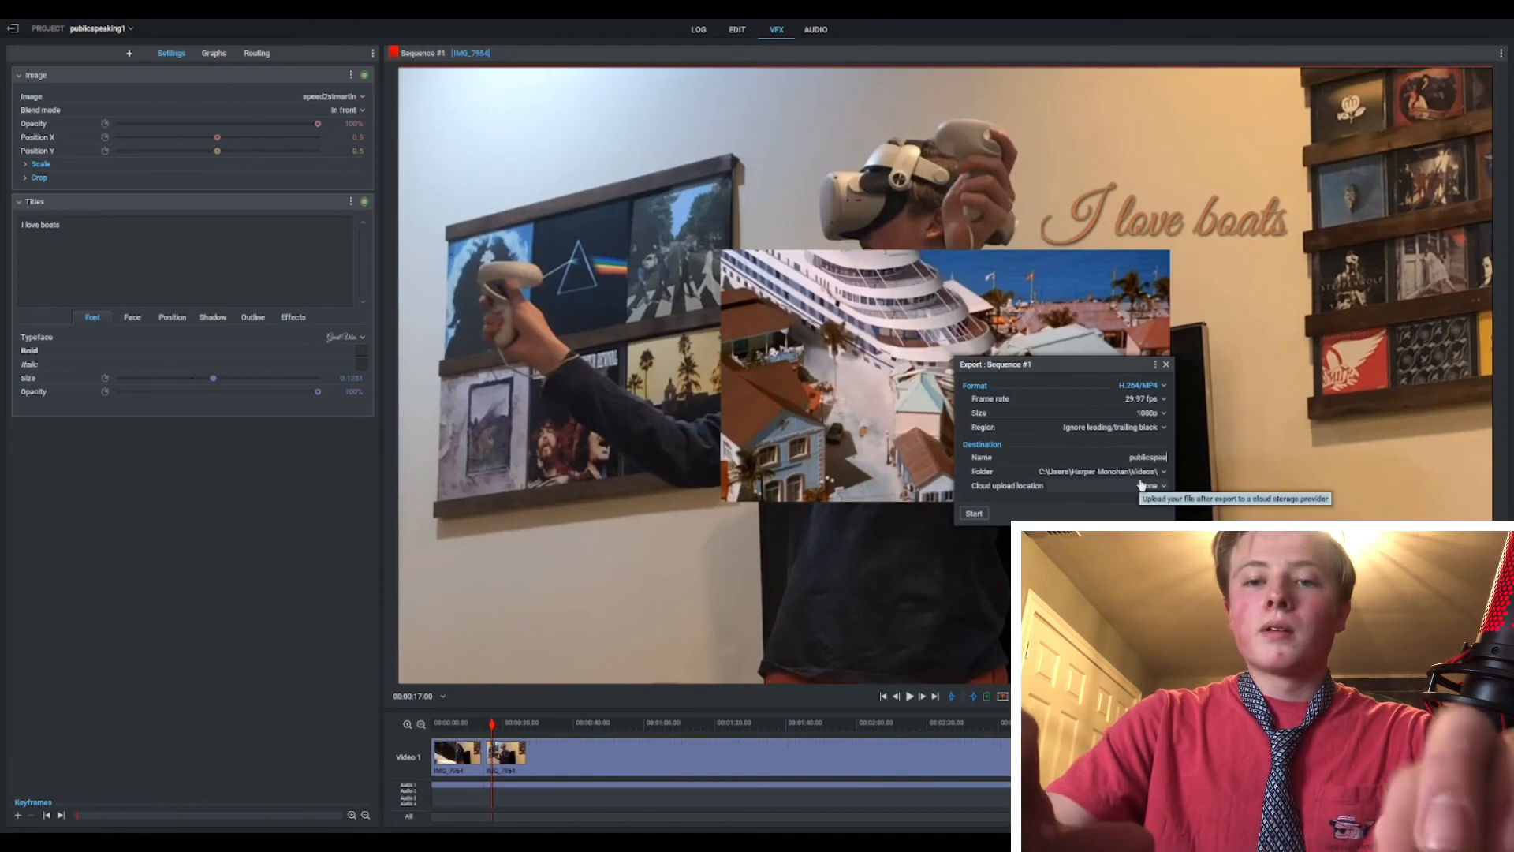
pyautogui.write('king1')
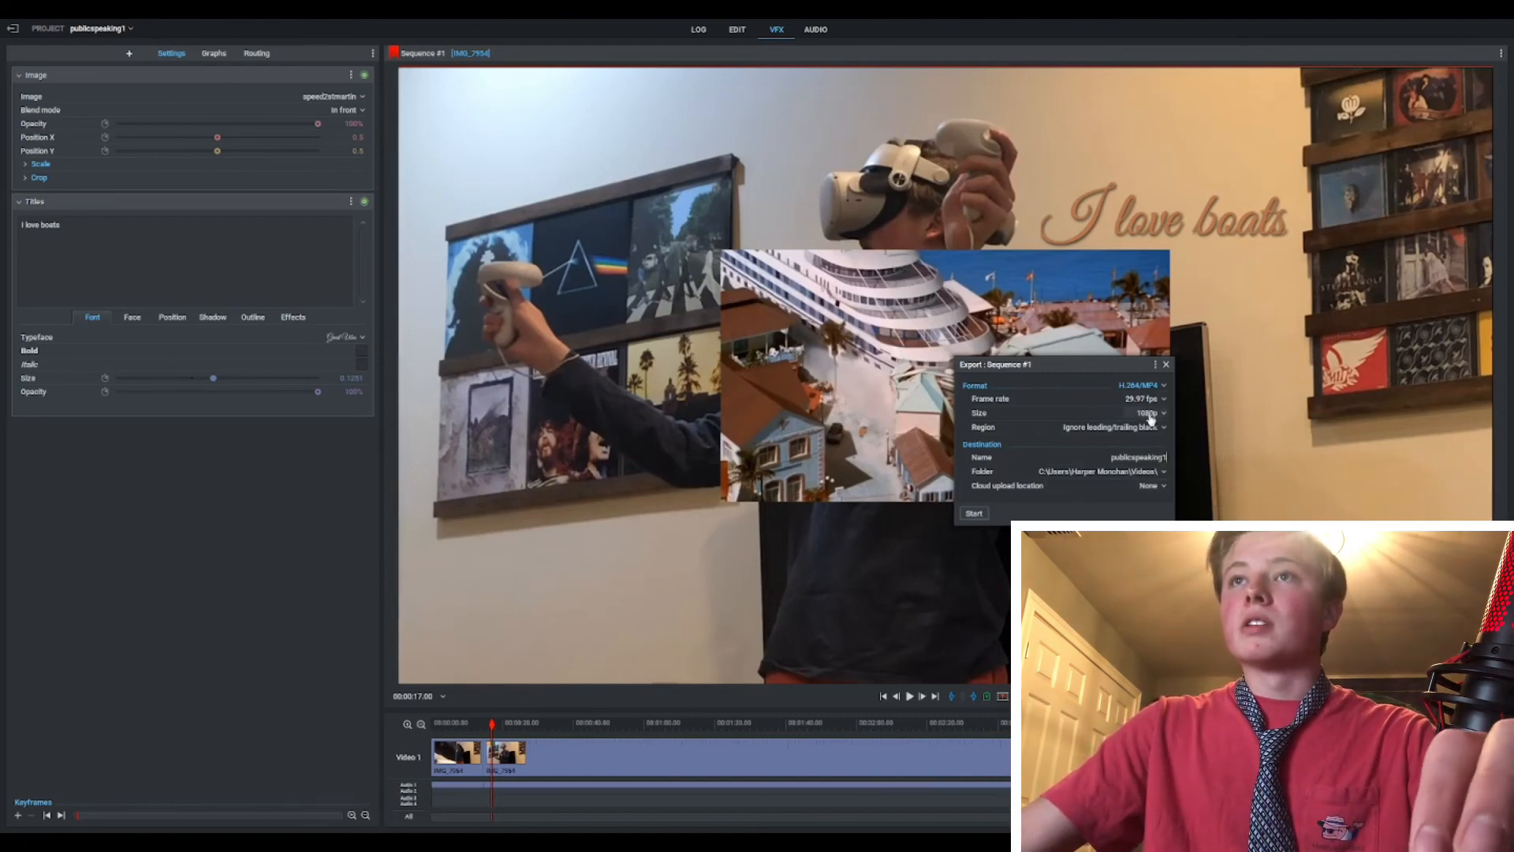
pyautogui.click(972, 513)
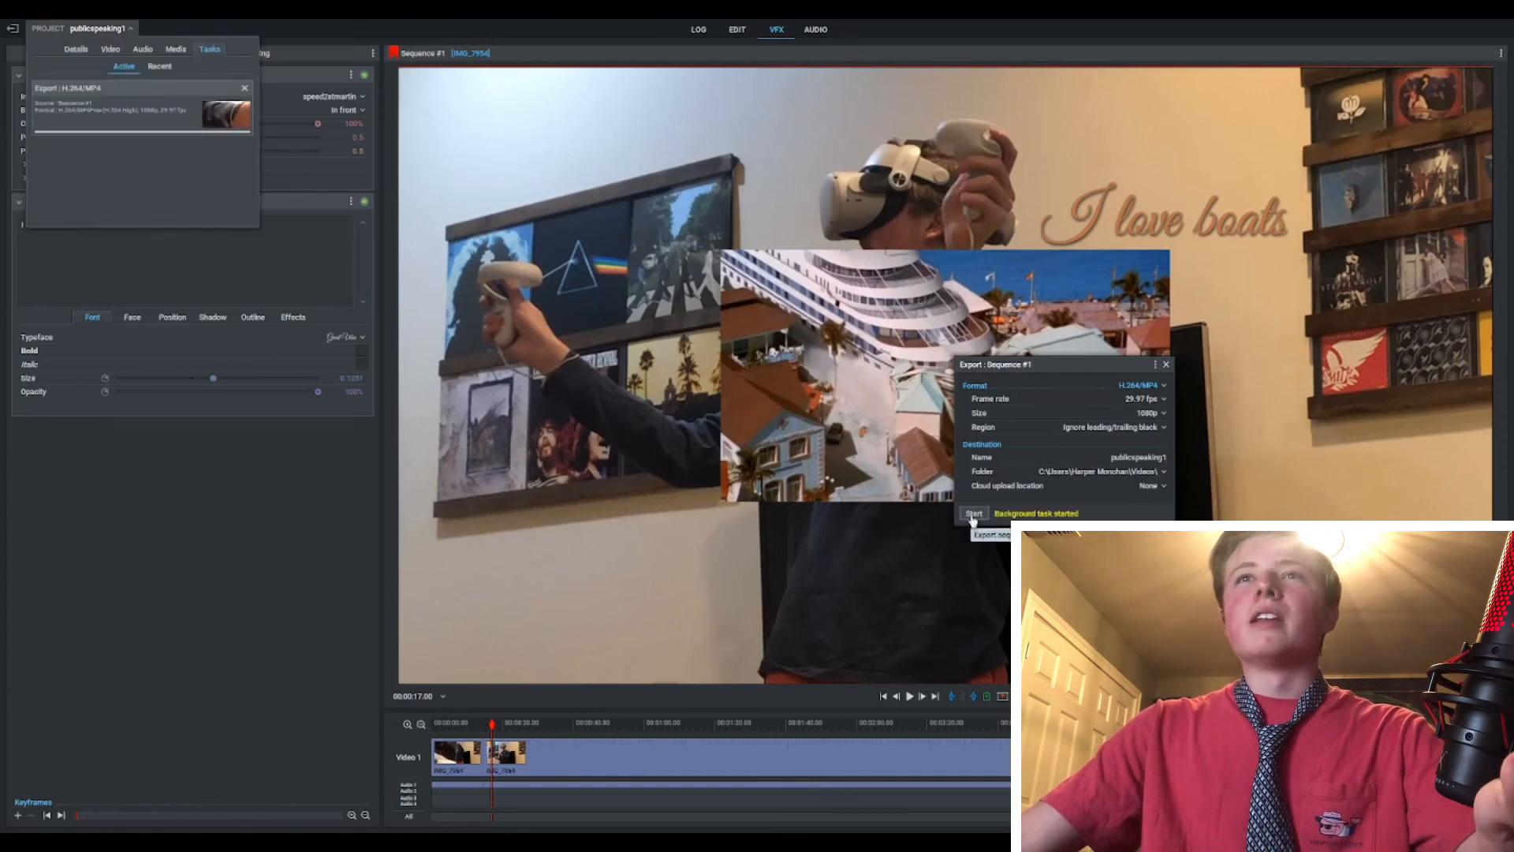
pyautogui.click(233, 118)
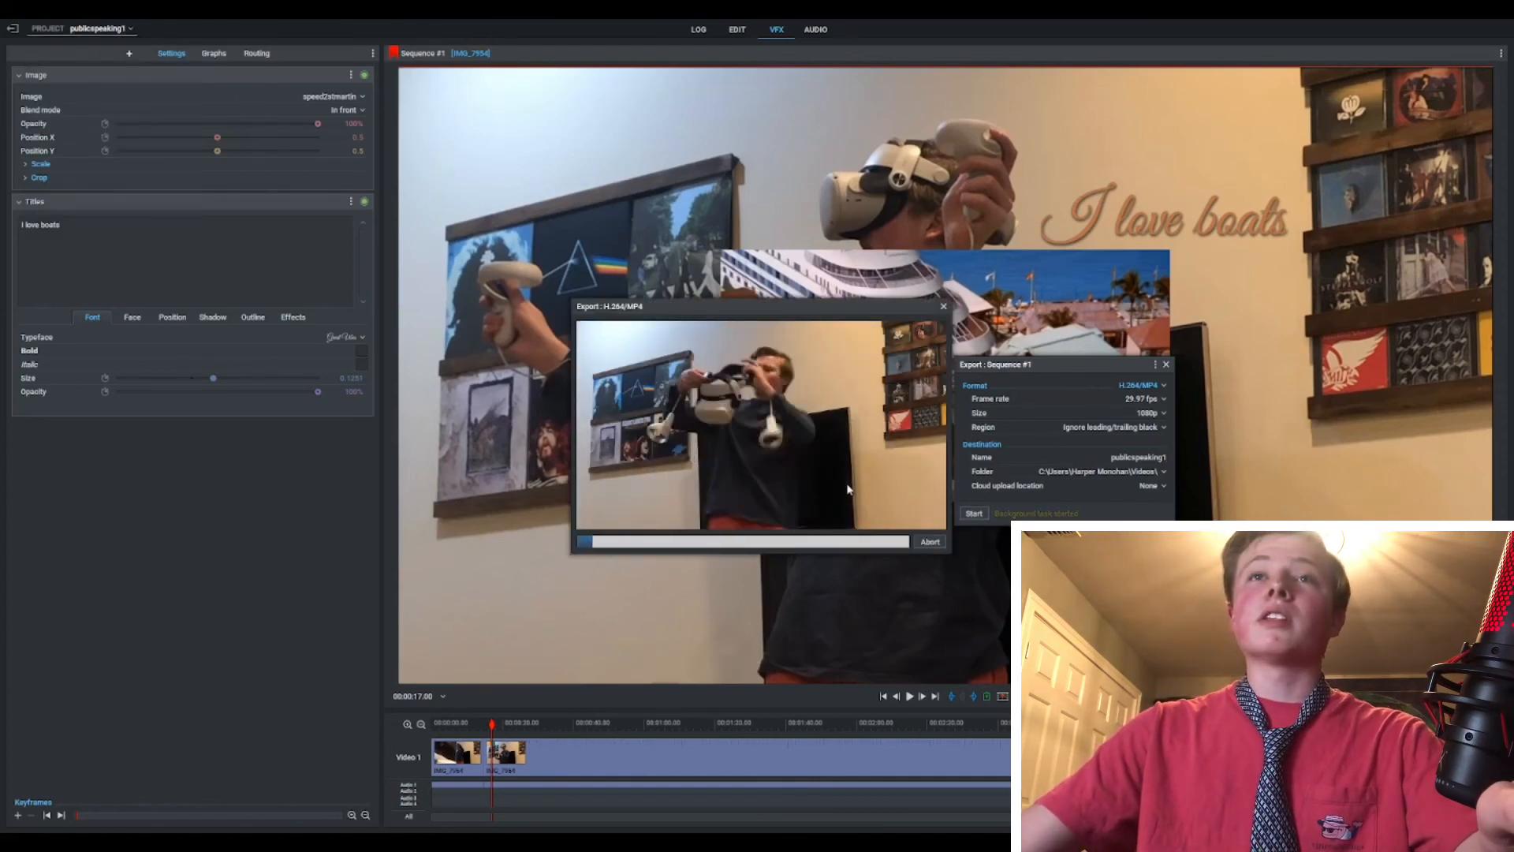